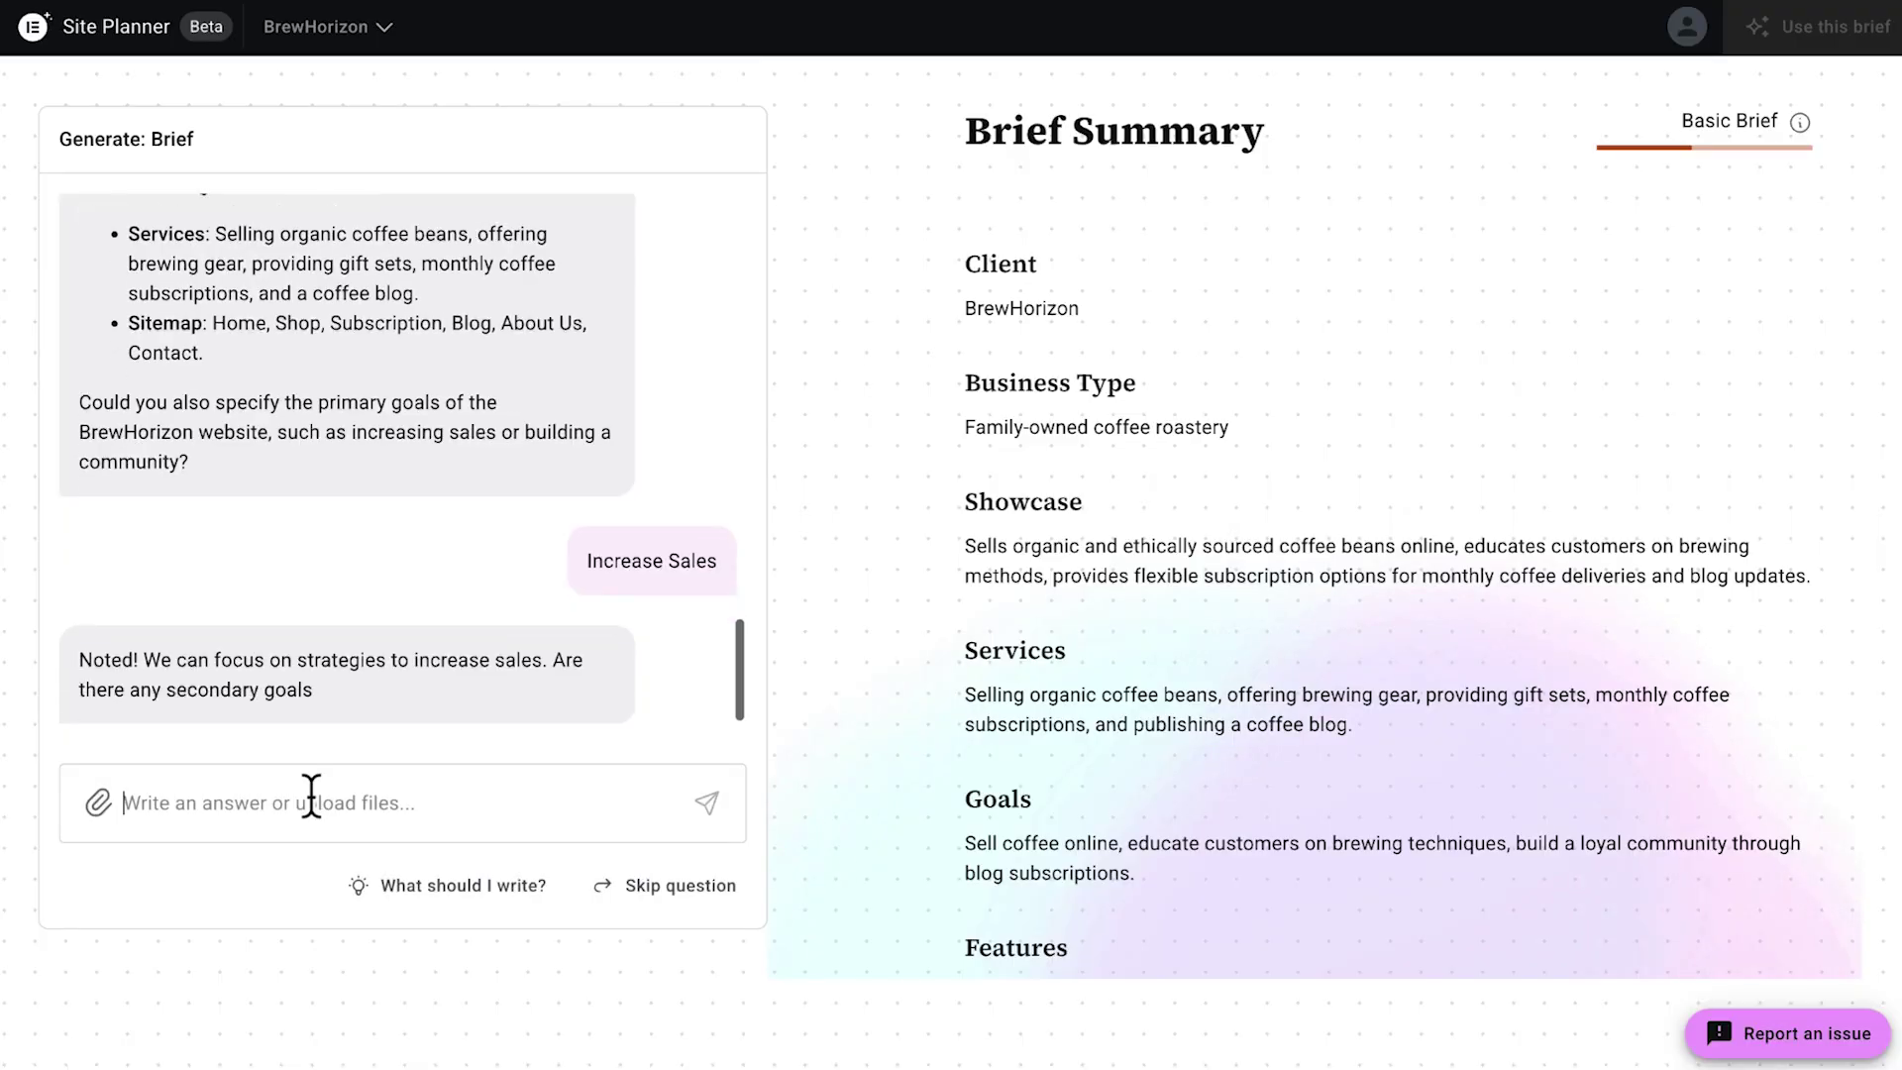
Finish the BrewHorizon brief with Educate Customers, Build Community and English, then generate the sitemap
click(204, 734)
click(366, 731)
key(Return)
click(93, 731)
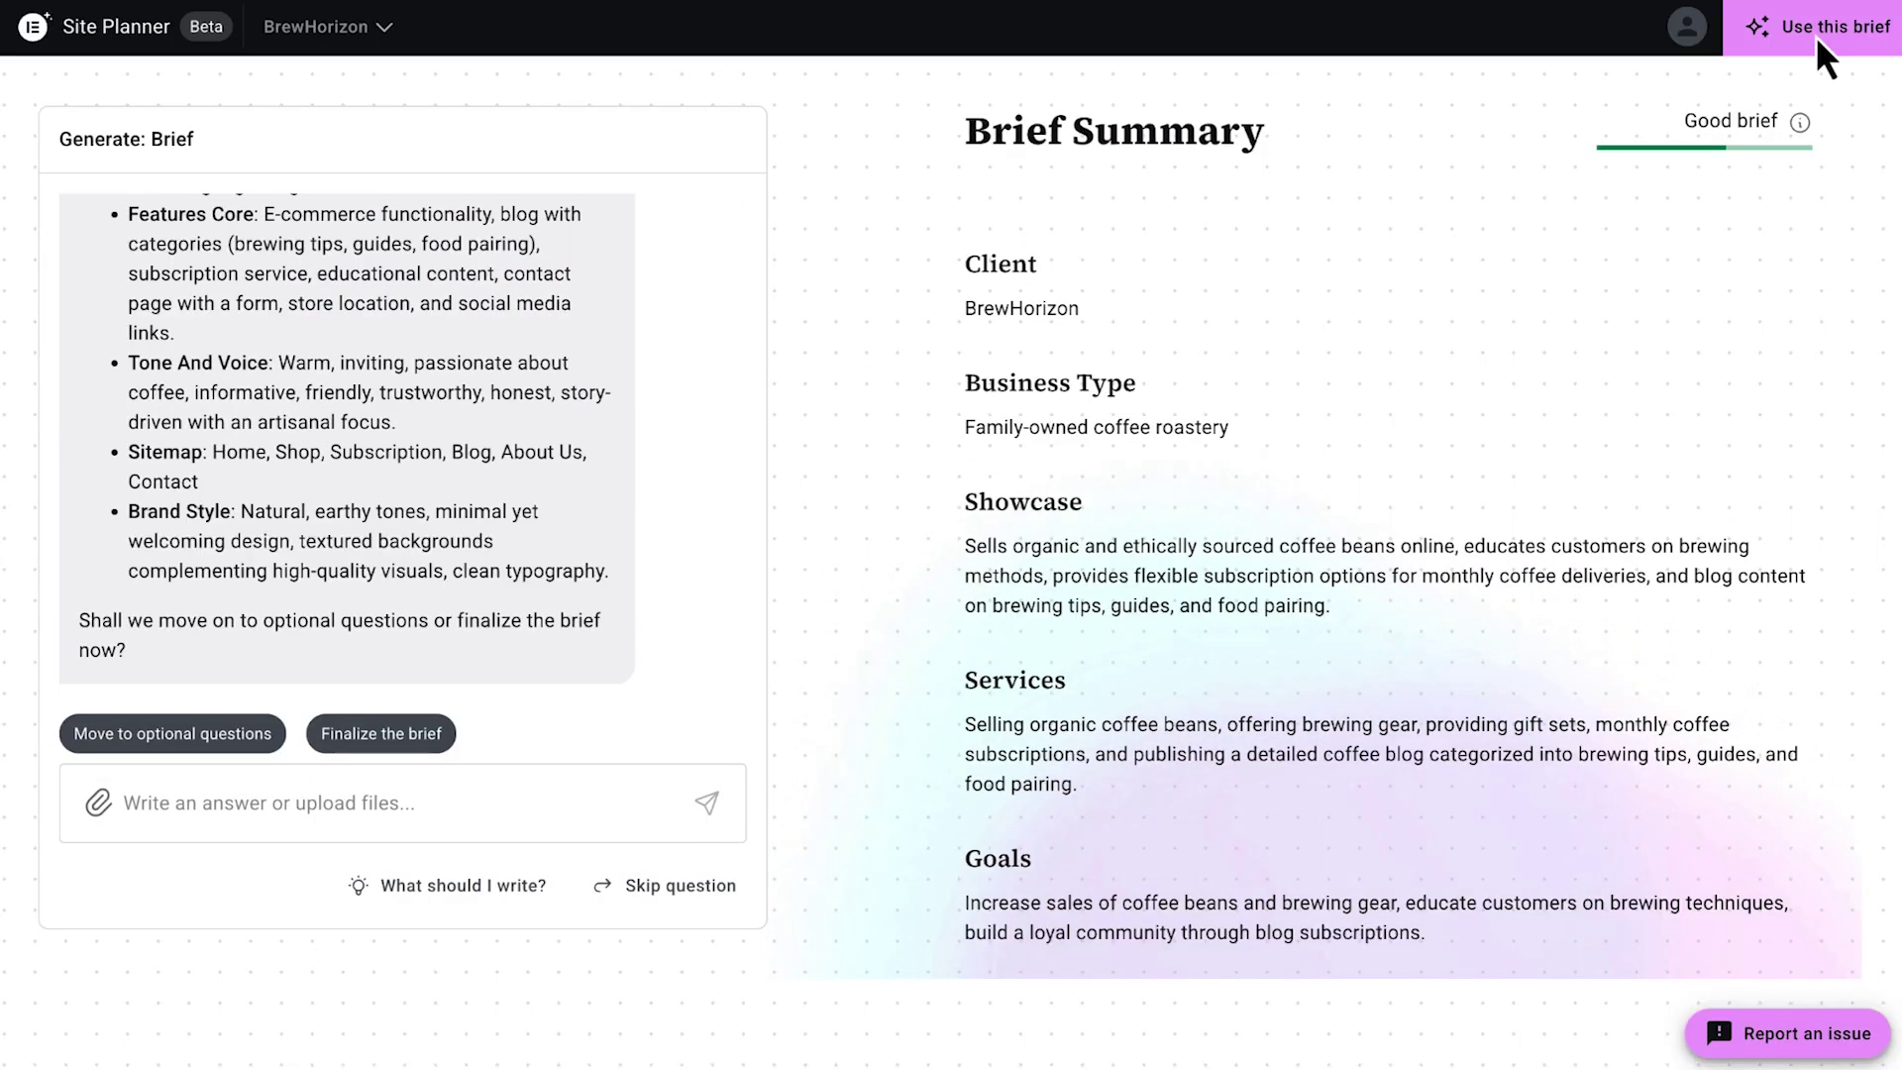
click(1817, 30)
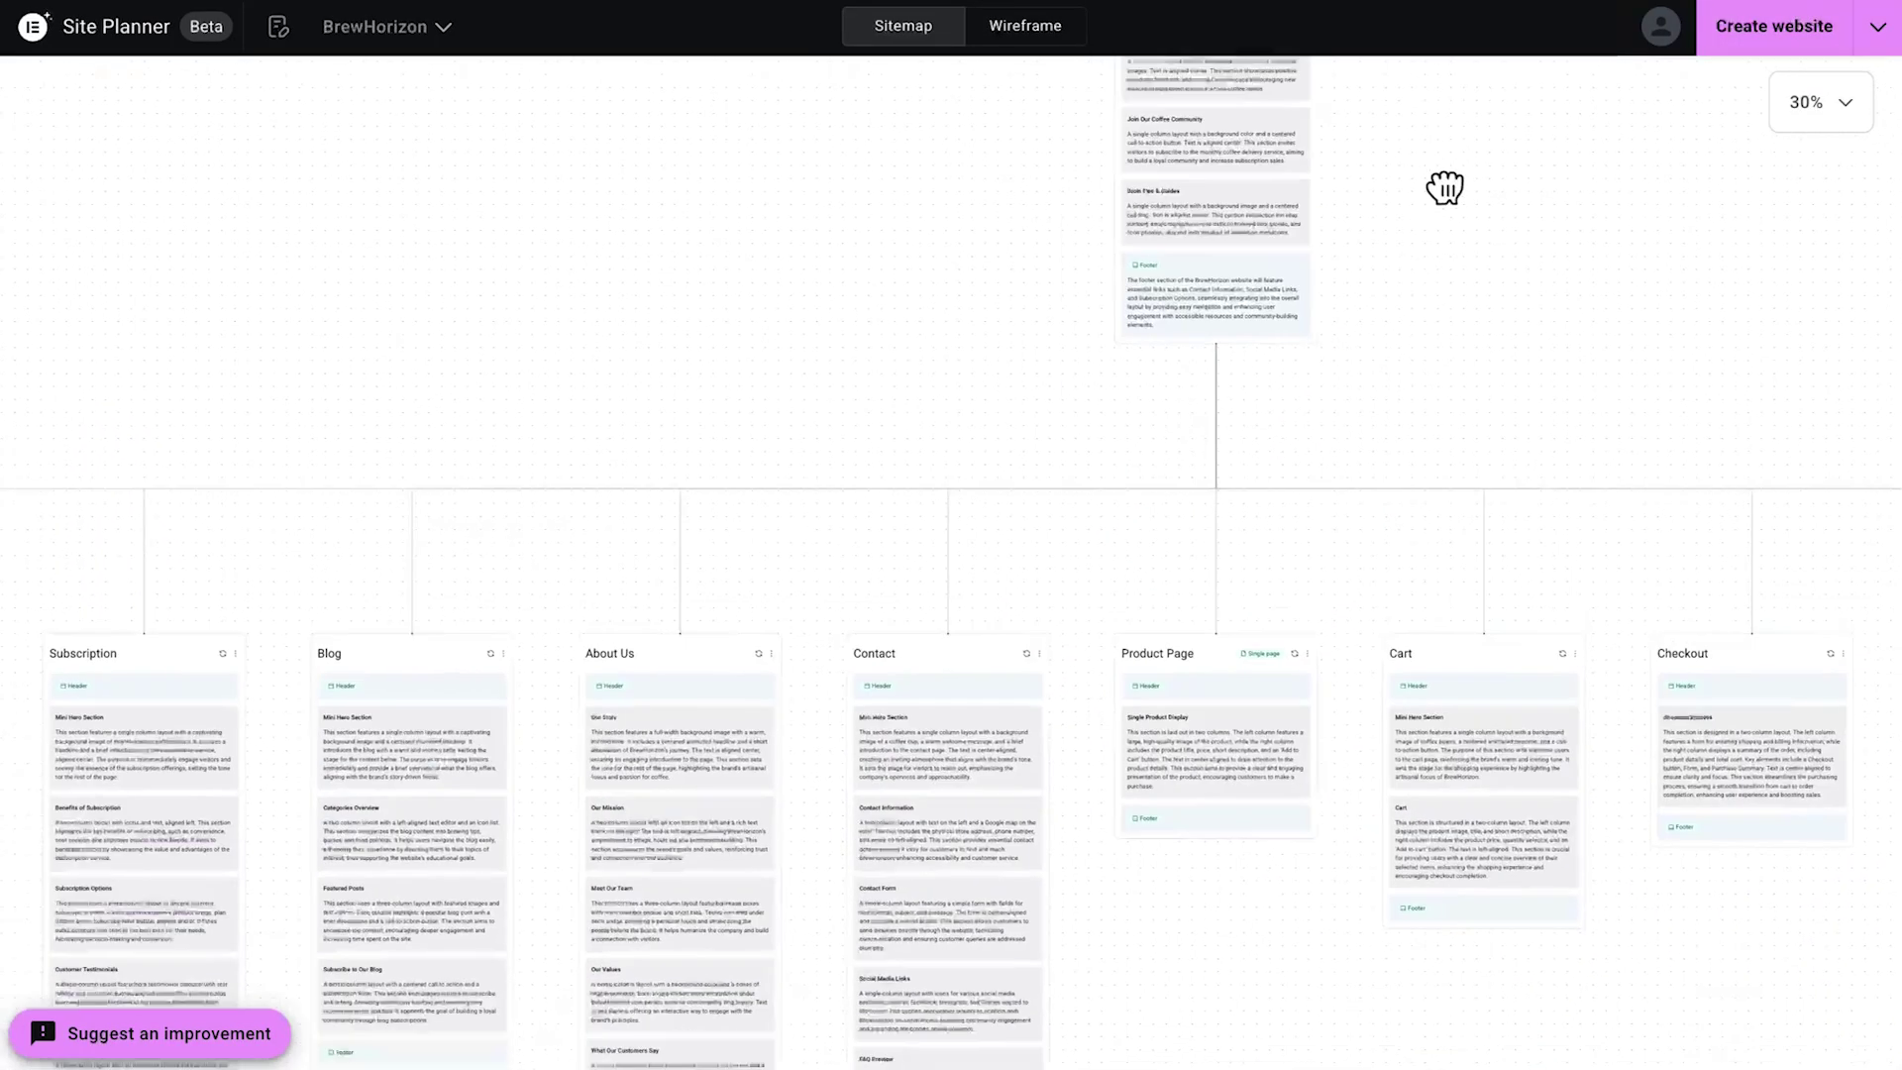
drag(1445, 188, 1499, 72)
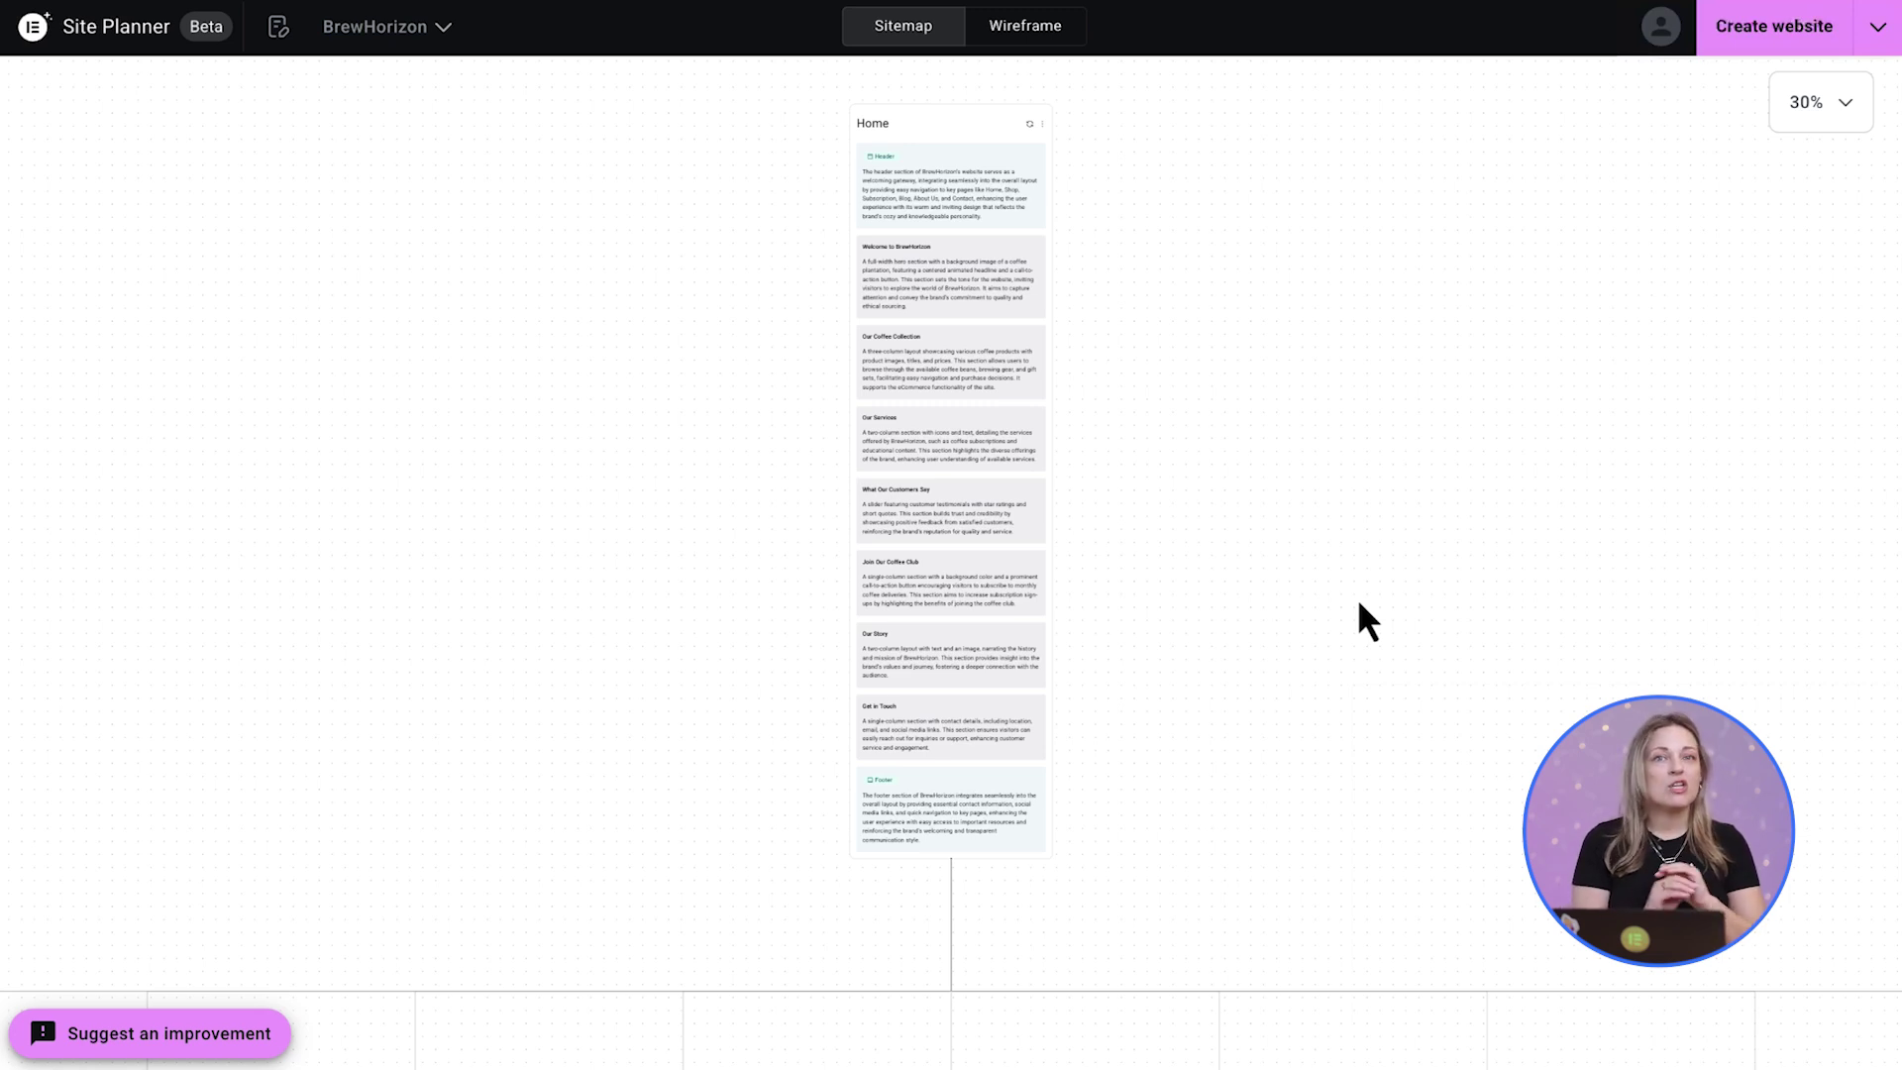
scroll(1306, 602, down, 3)
scroll(1306, 603, down, 5)
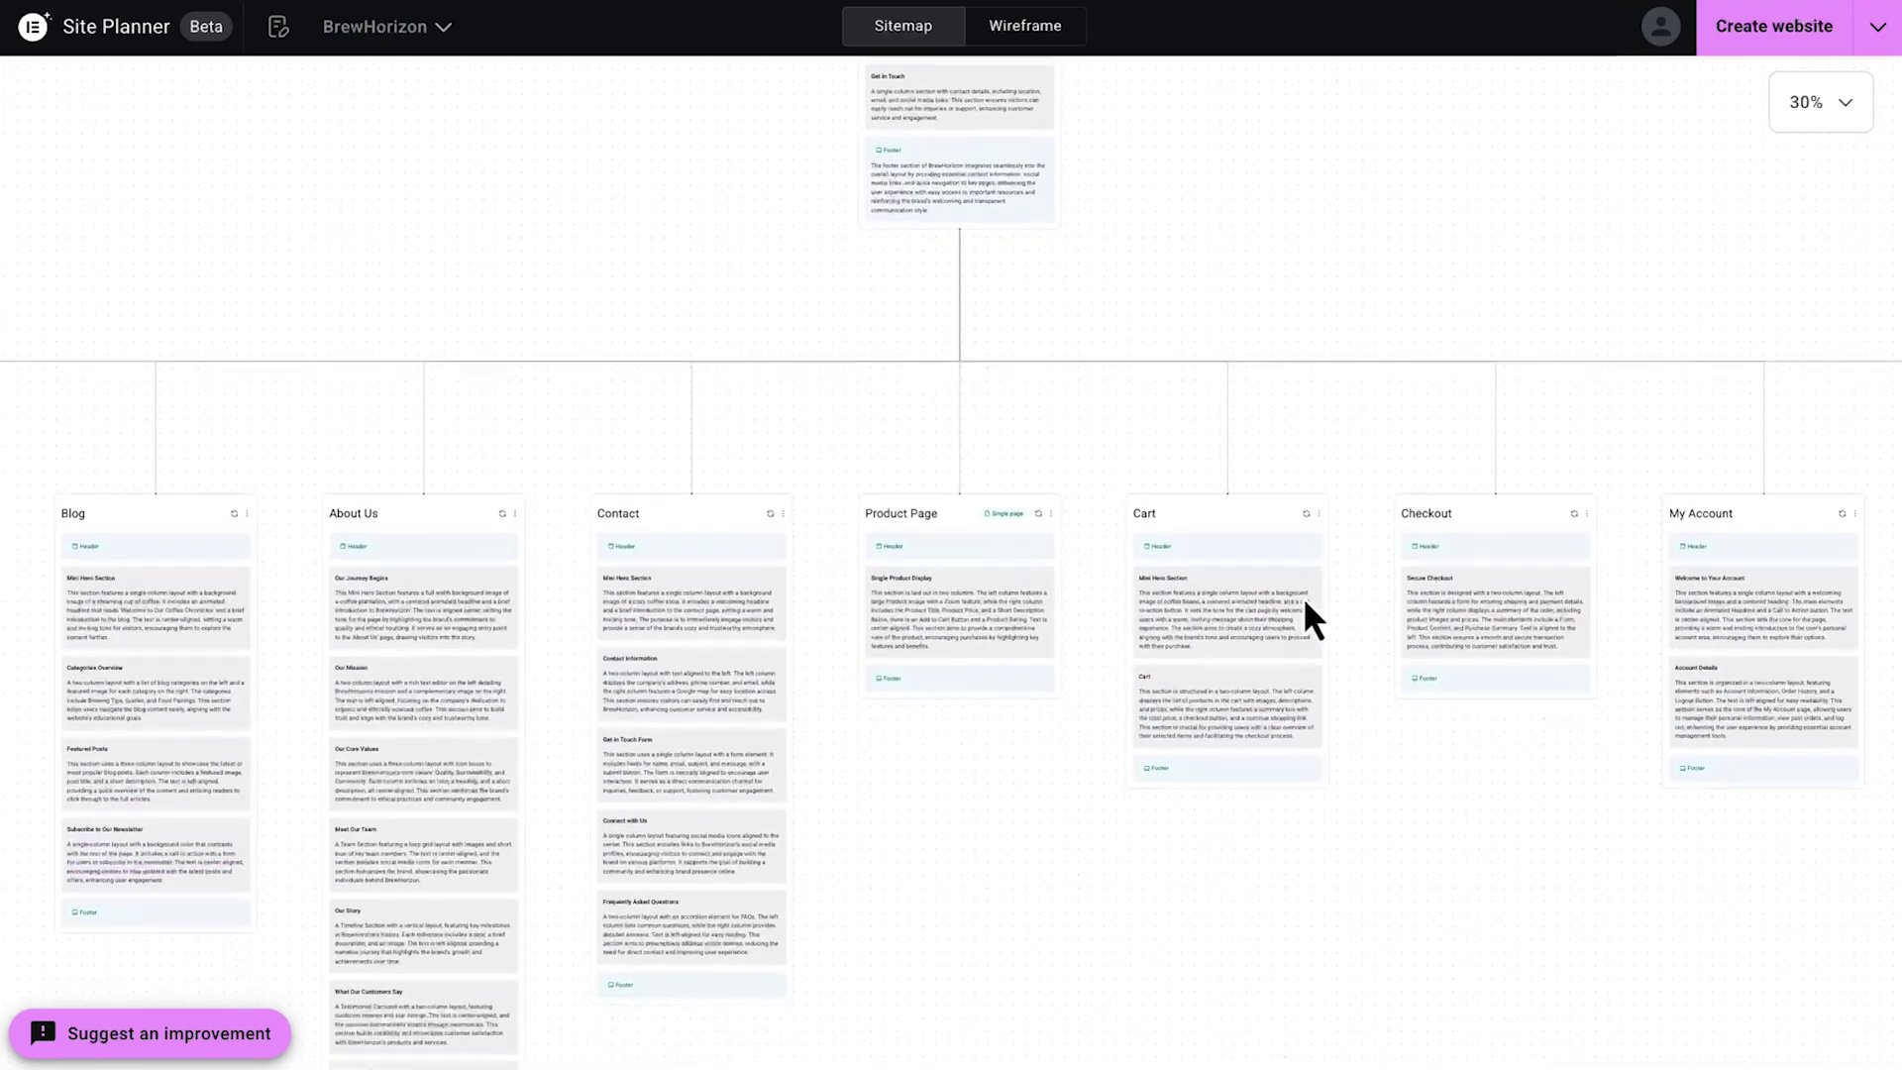
scroll(1304, 596, left, 10)
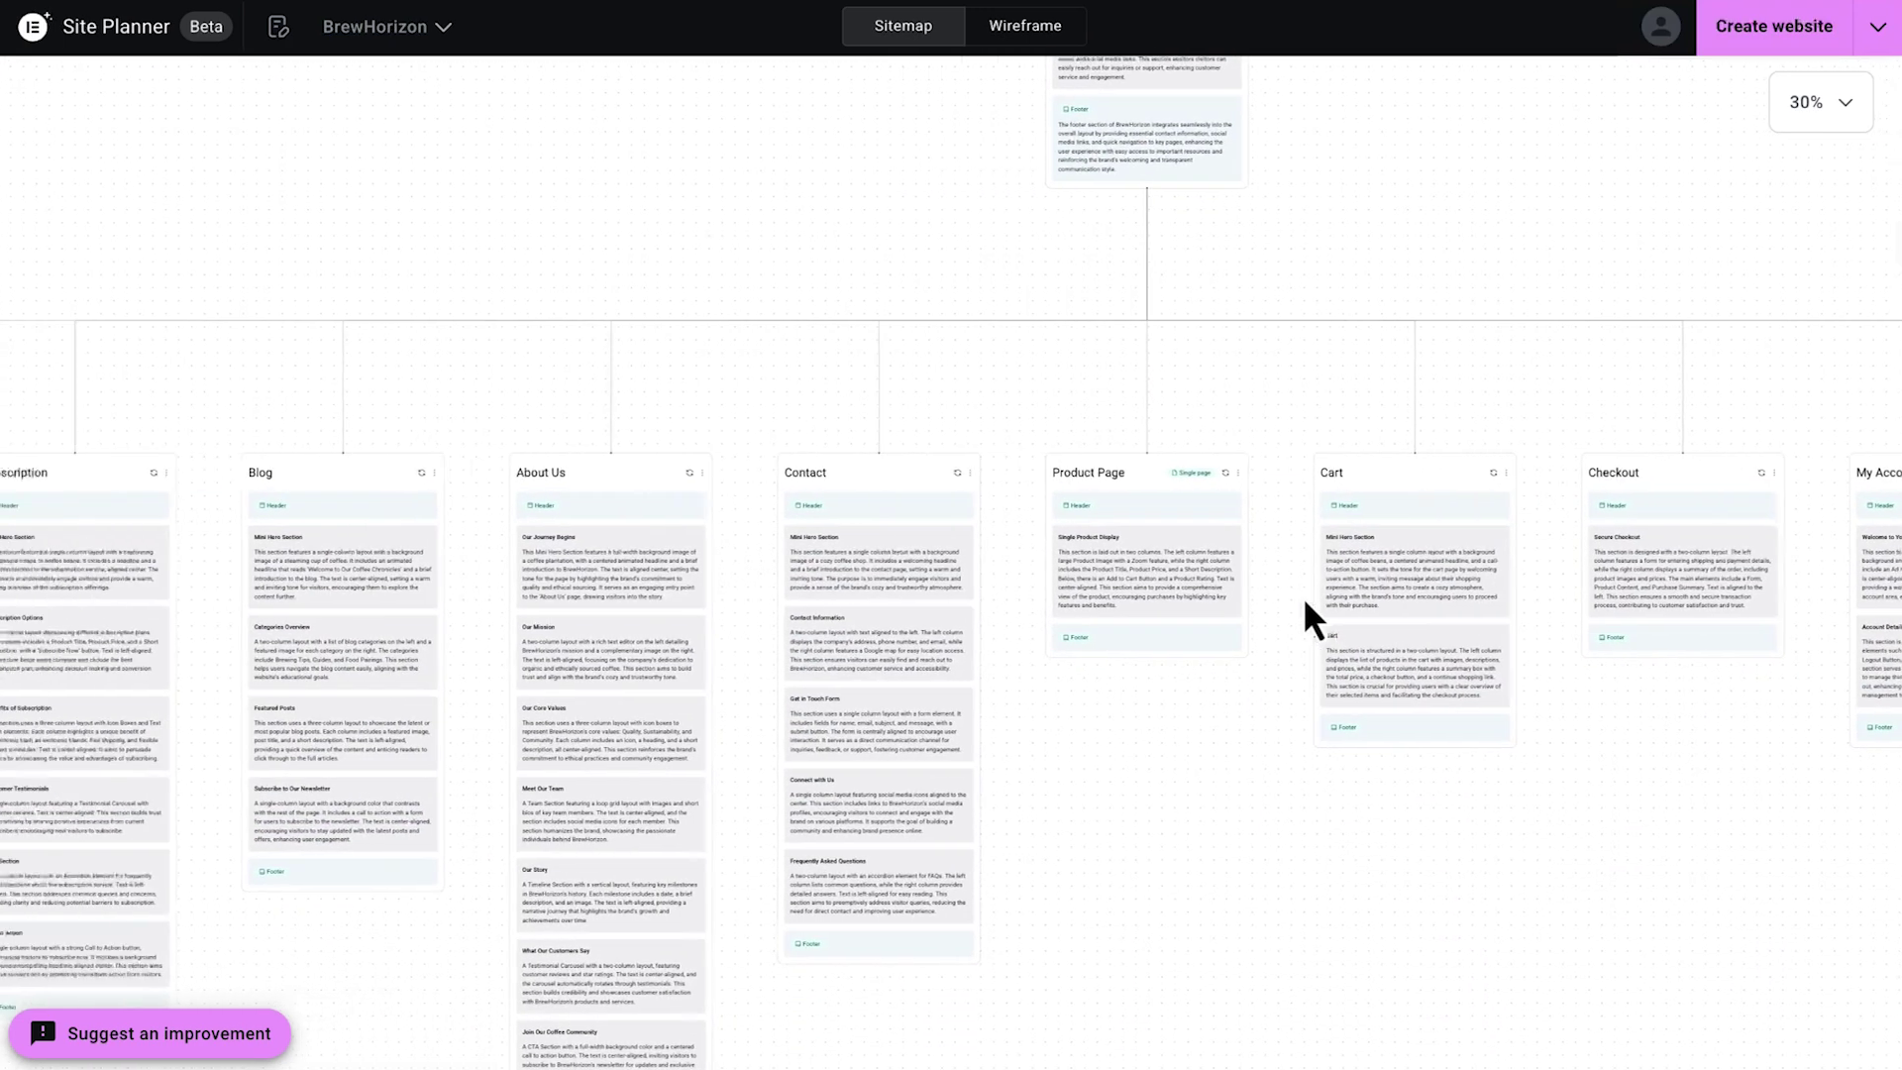
scroll(1304, 596, right, 8)
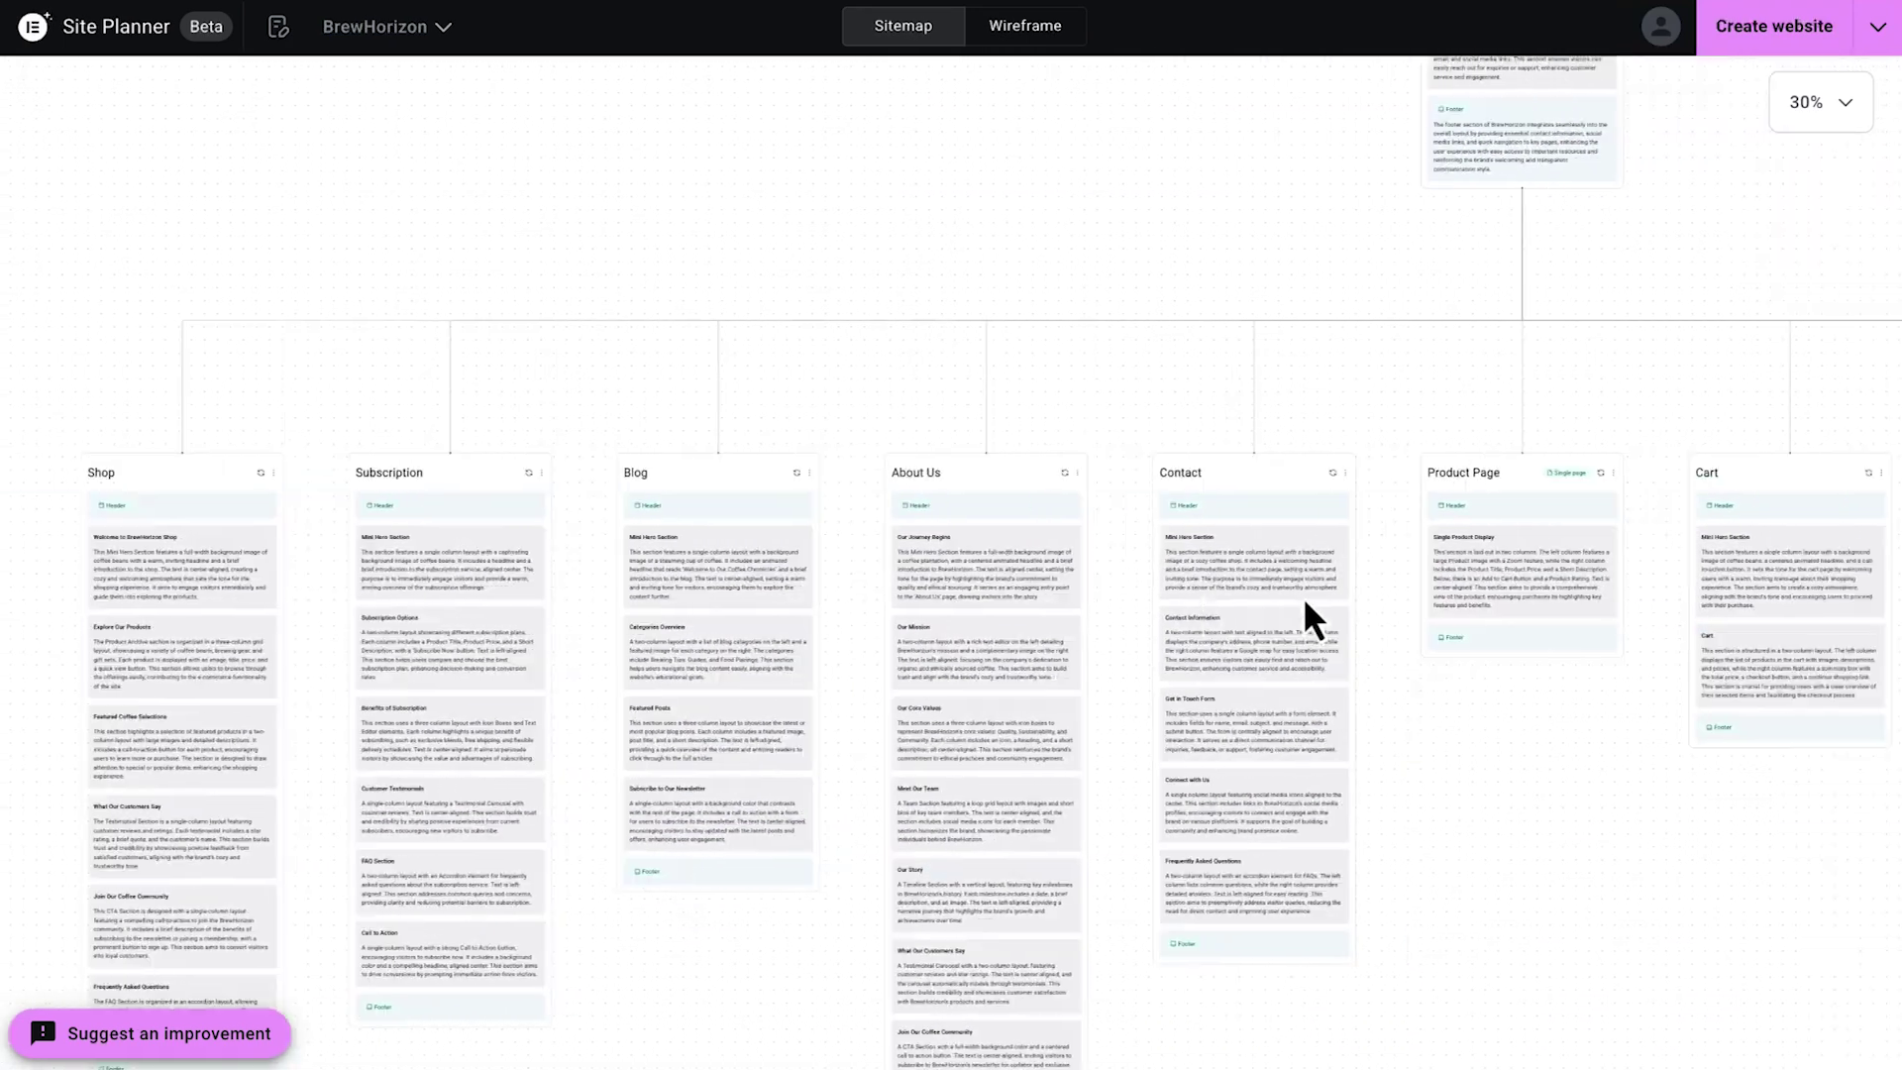
scroll(1304, 596, right, 3)
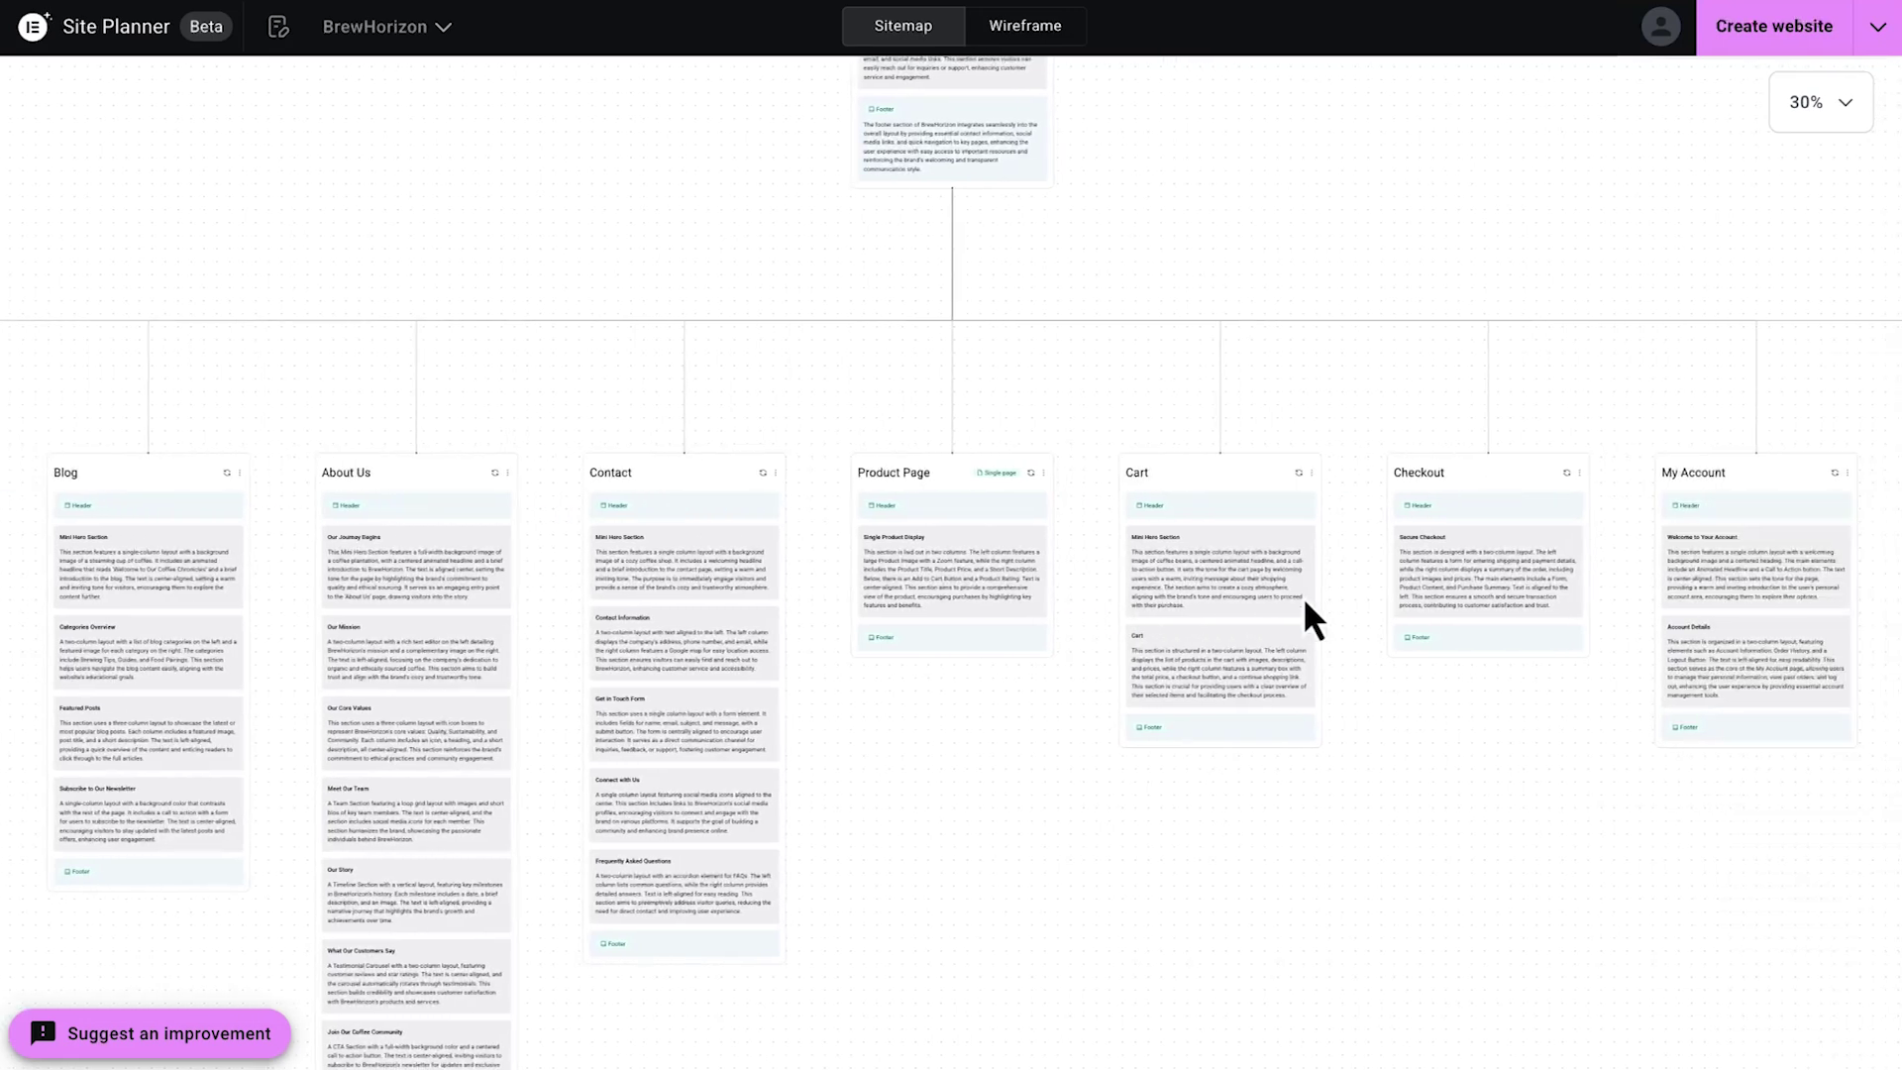
scroll(1304, 596, up, 5)
scroll(1299, 602, up, 2)
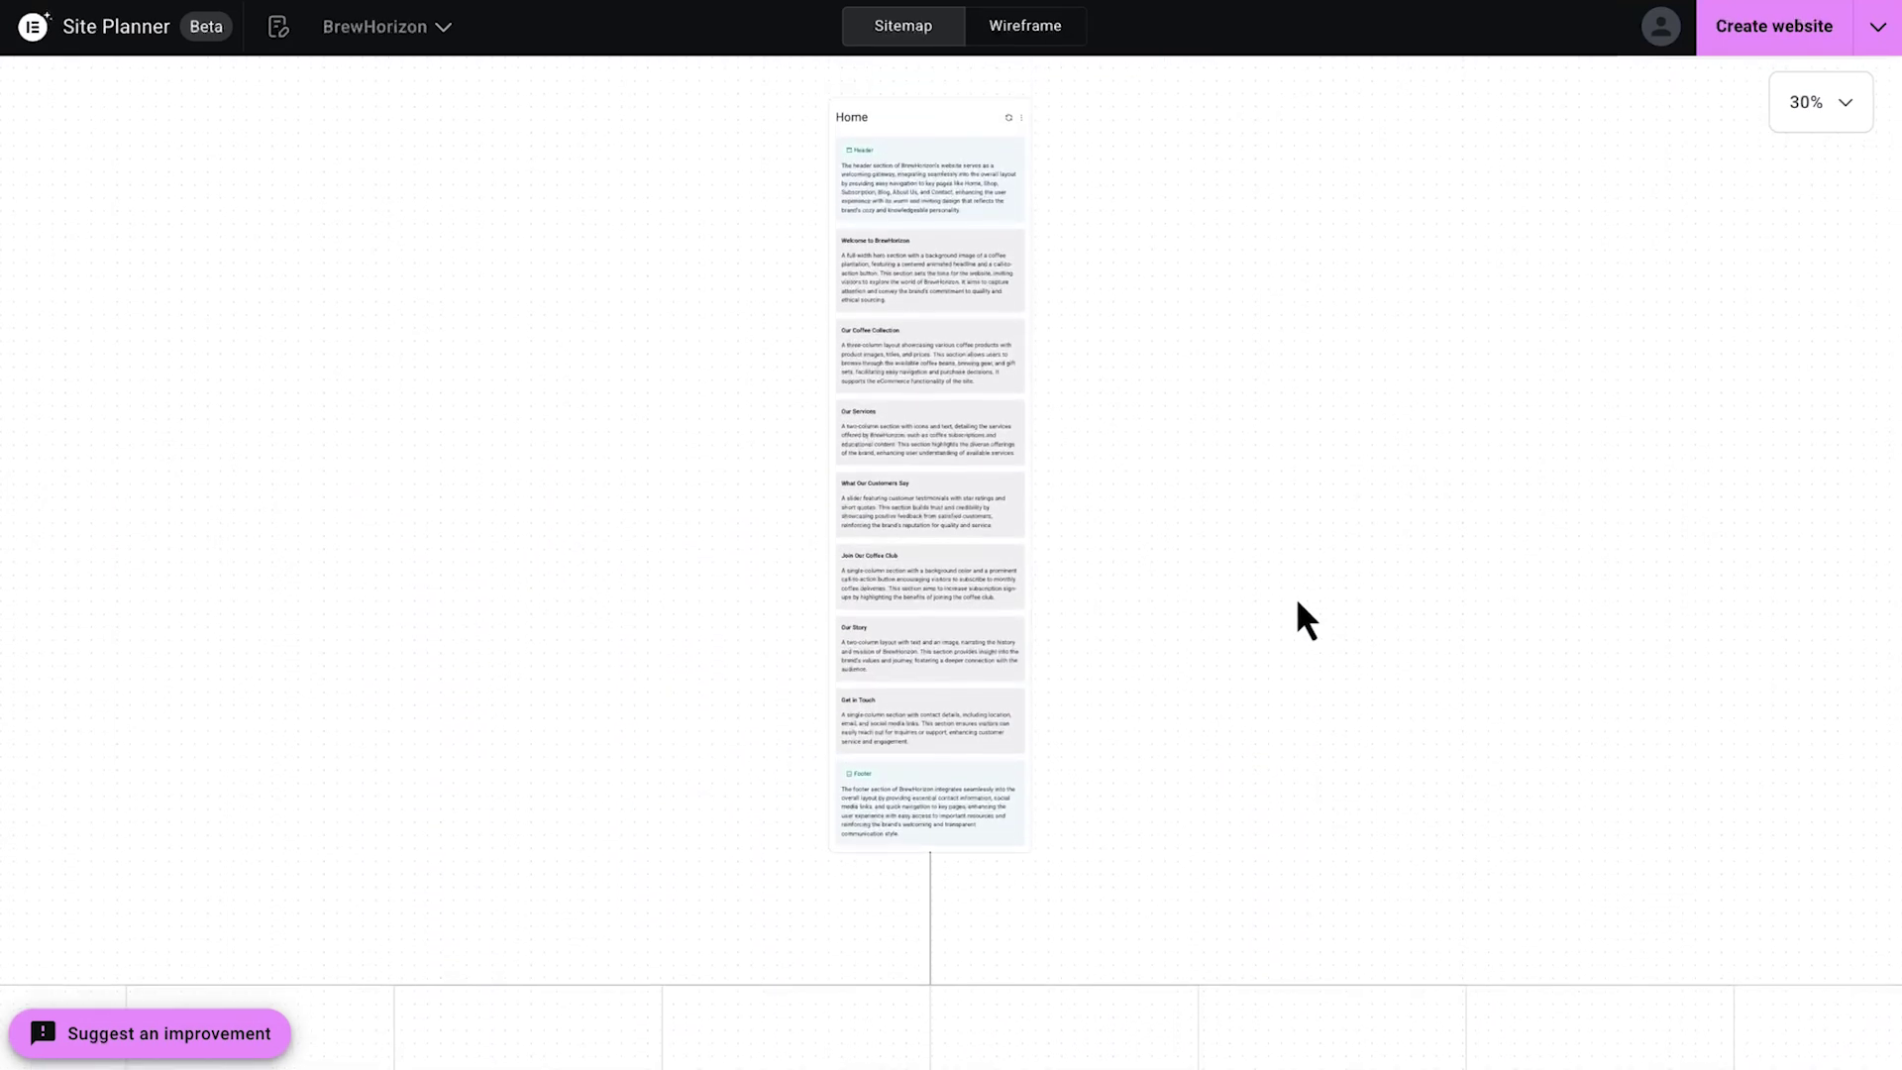
scroll(1317, 595, left, 1)
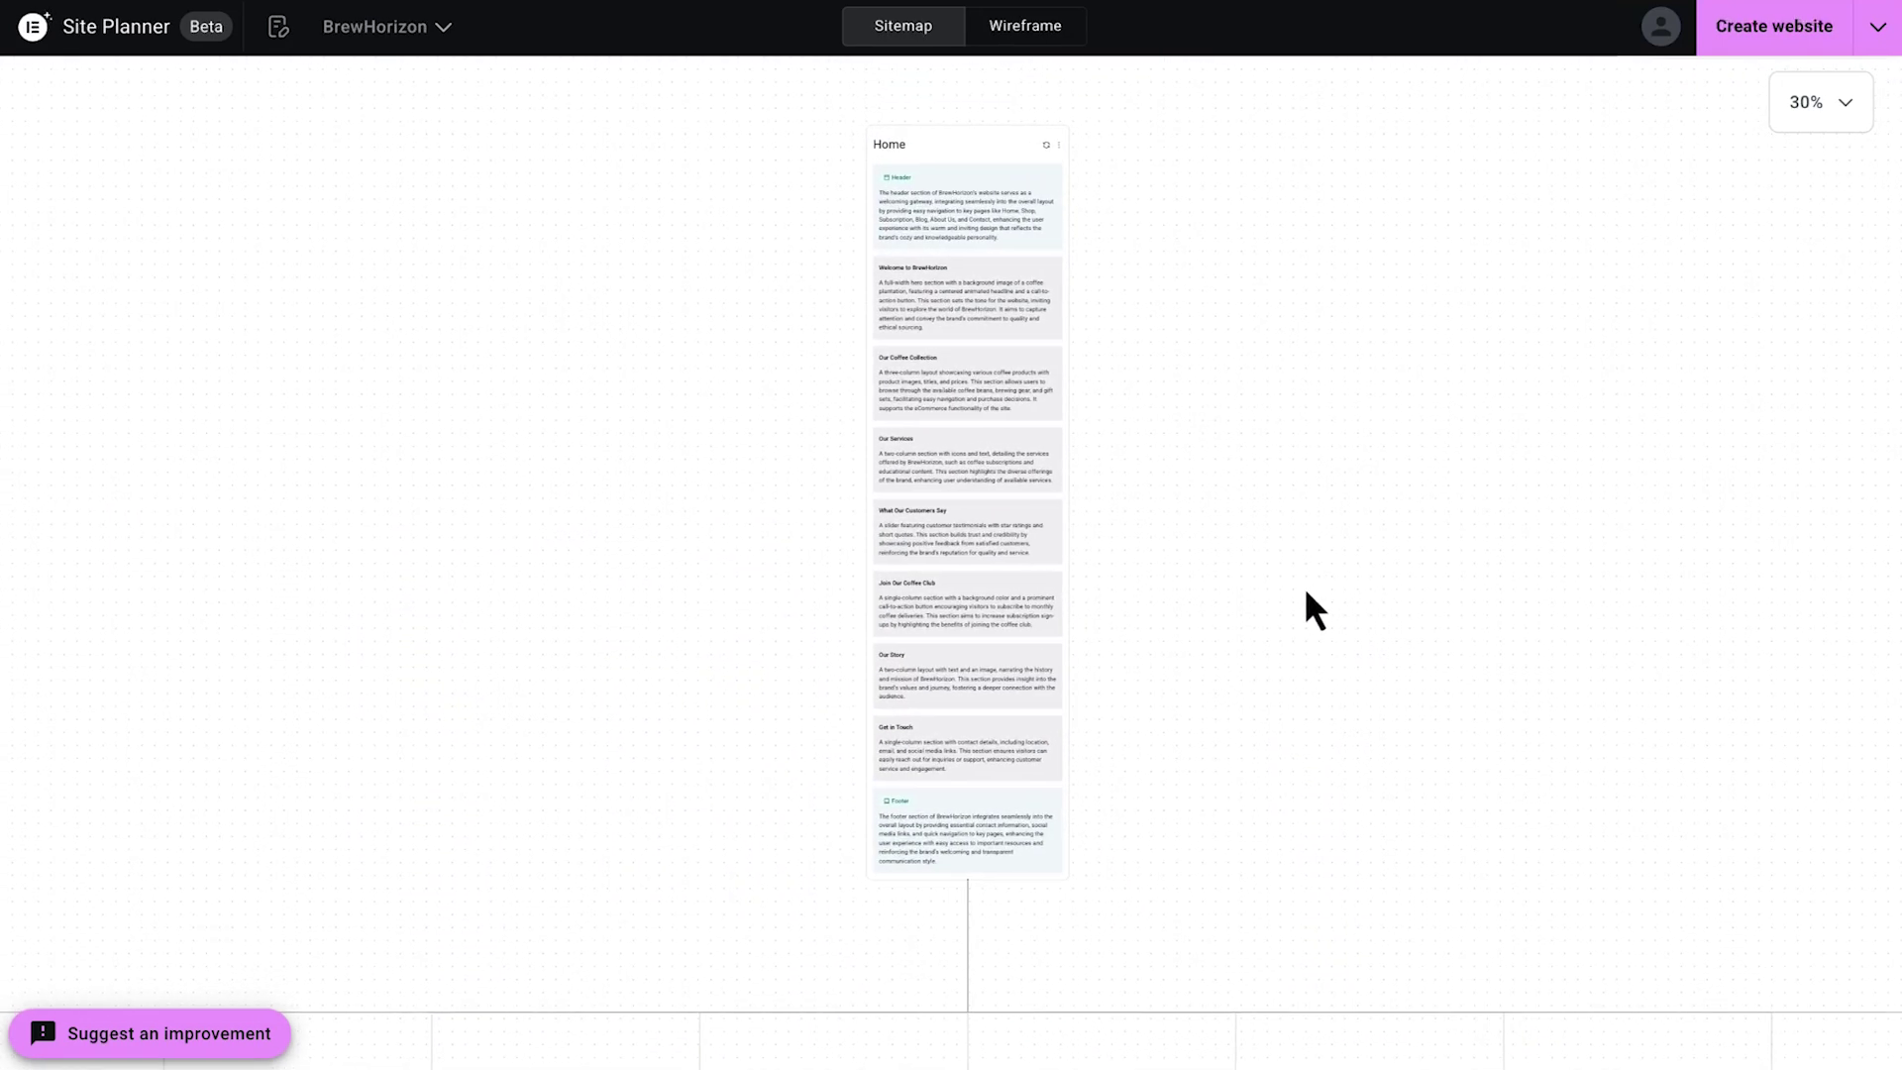
click(979, 322)
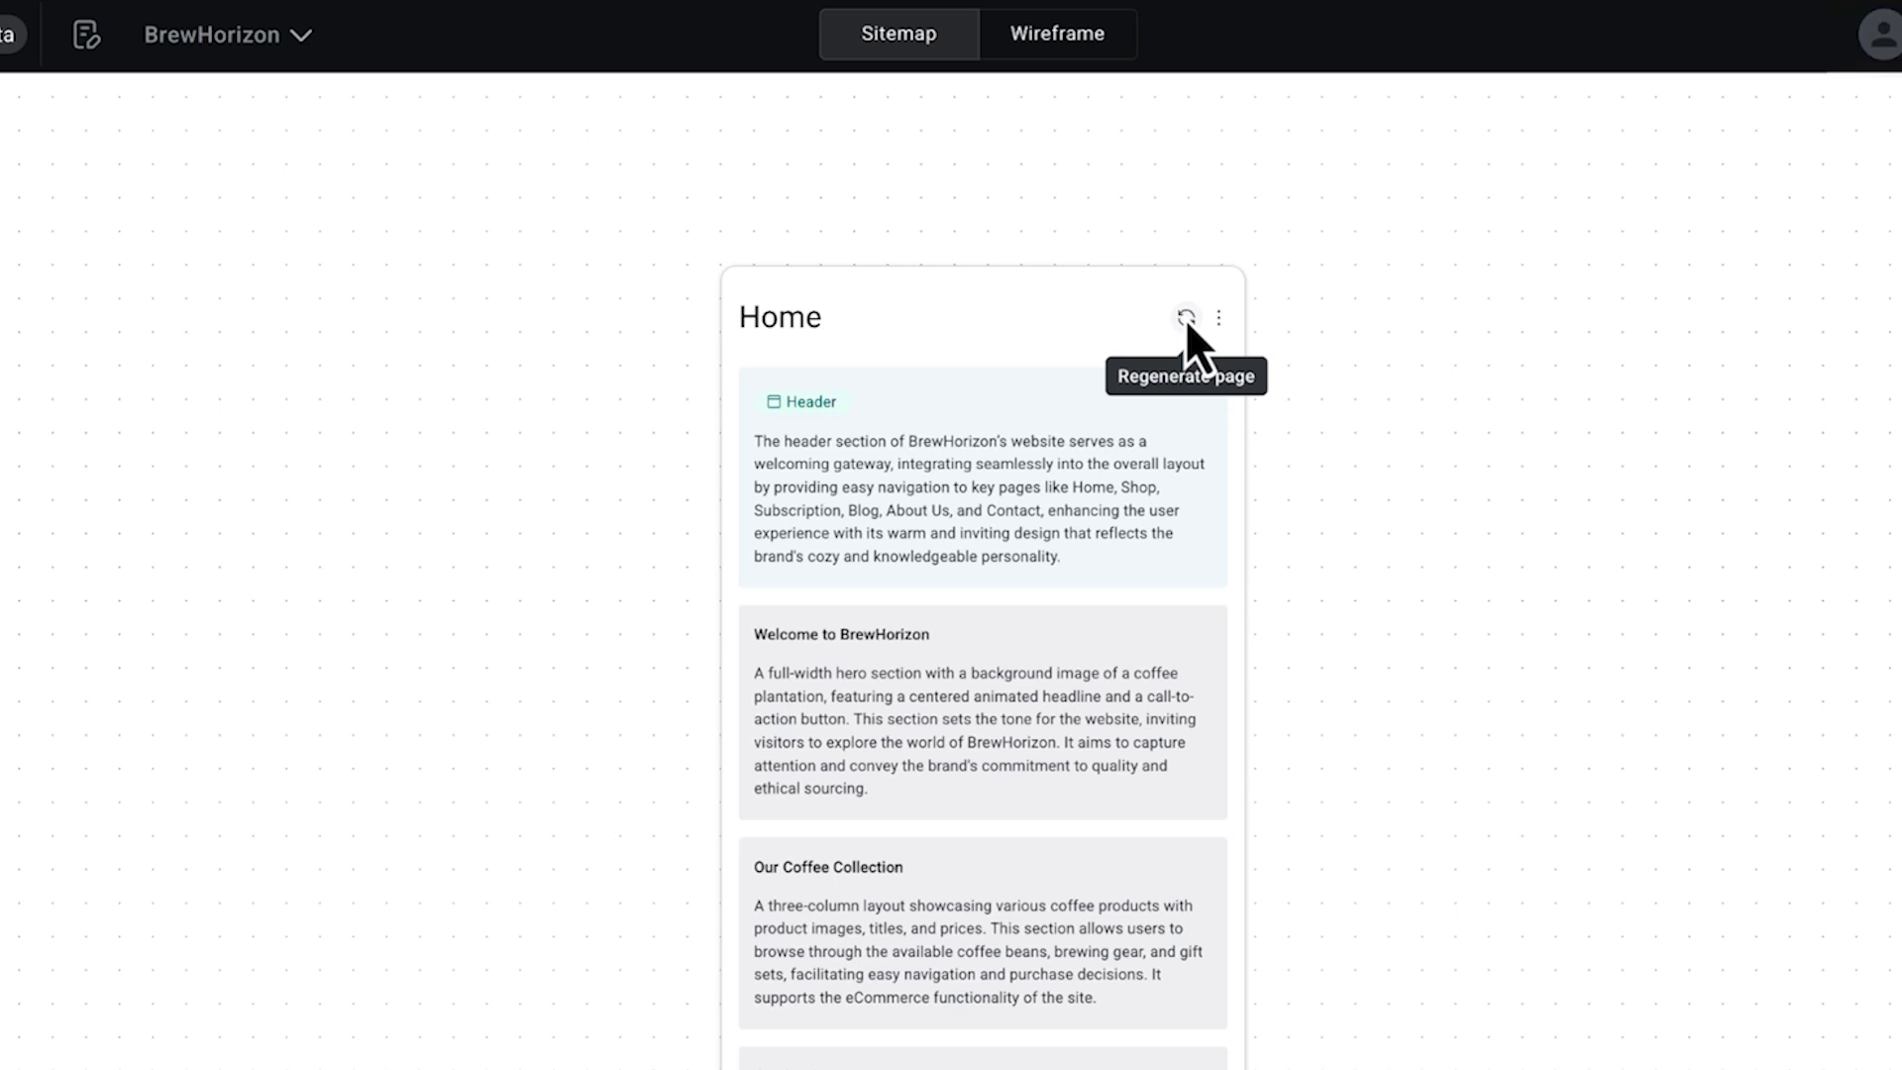
click(1218, 318)
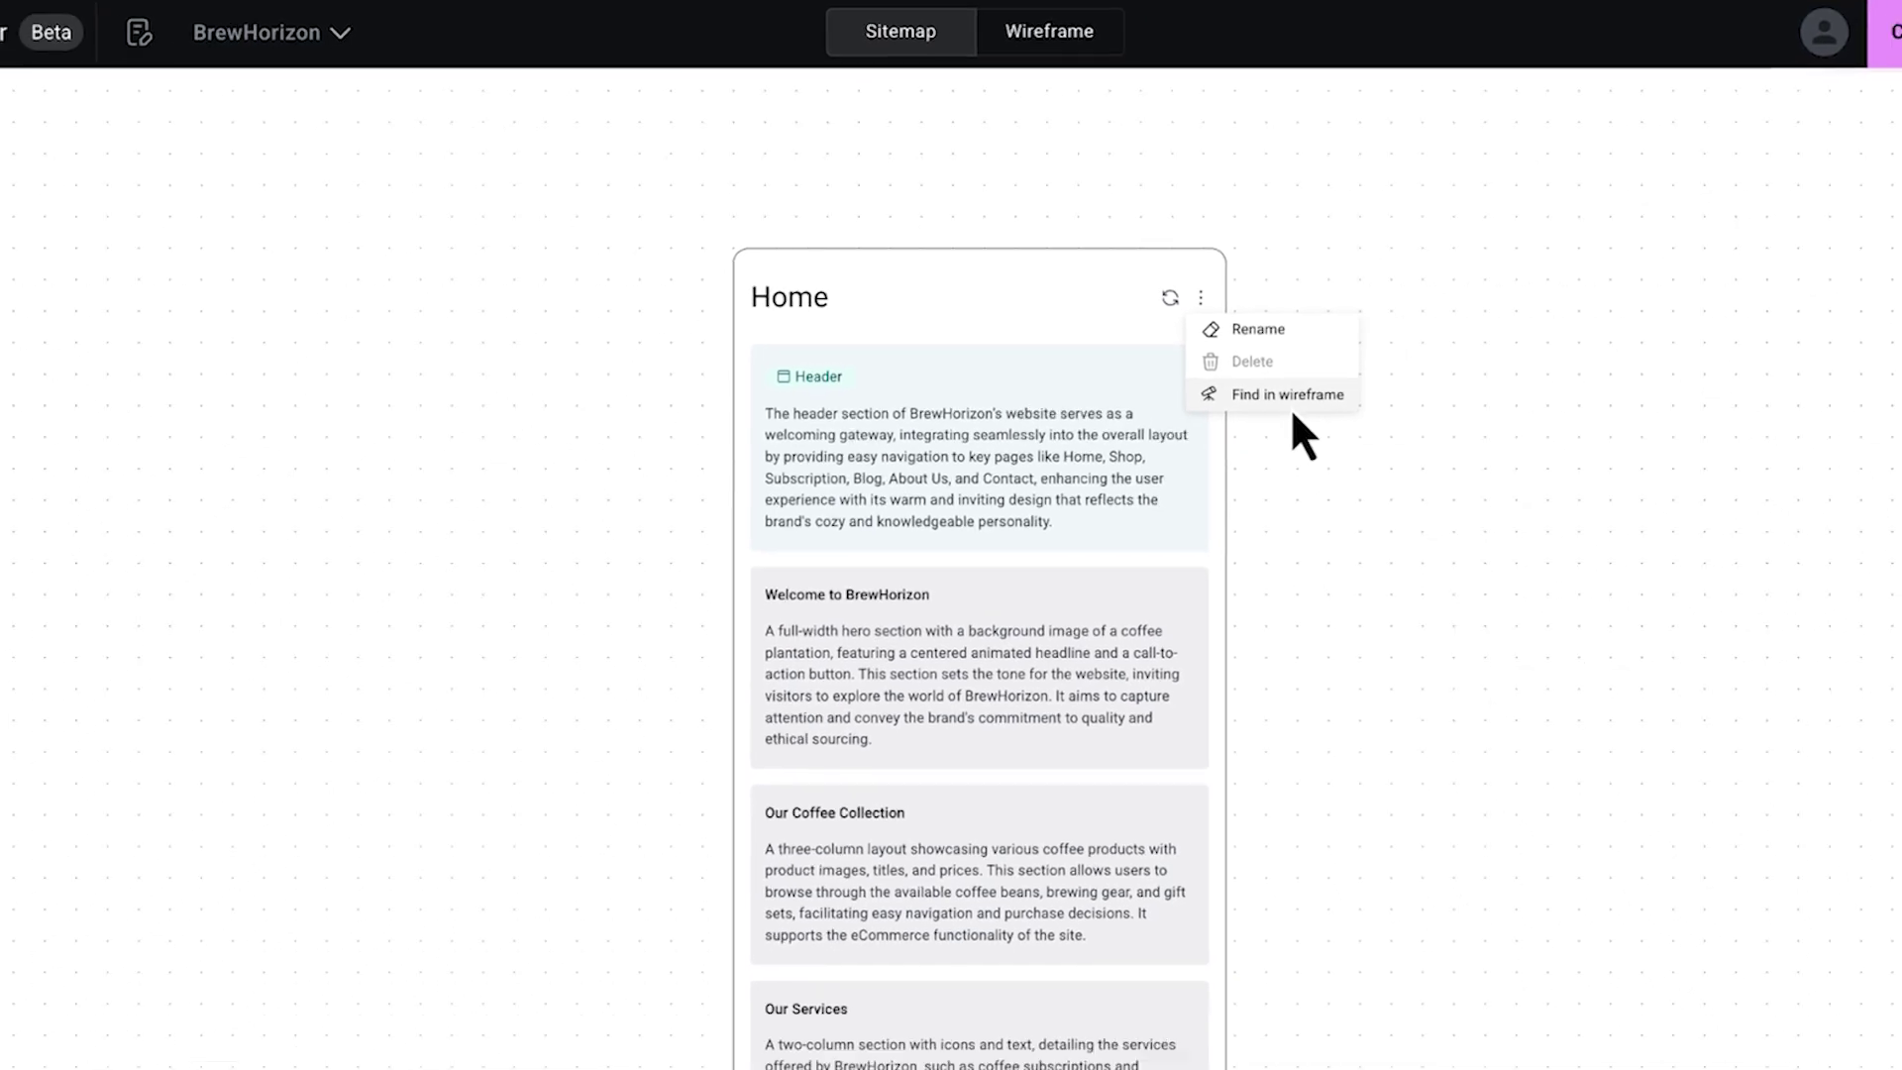
click(1333, 520)
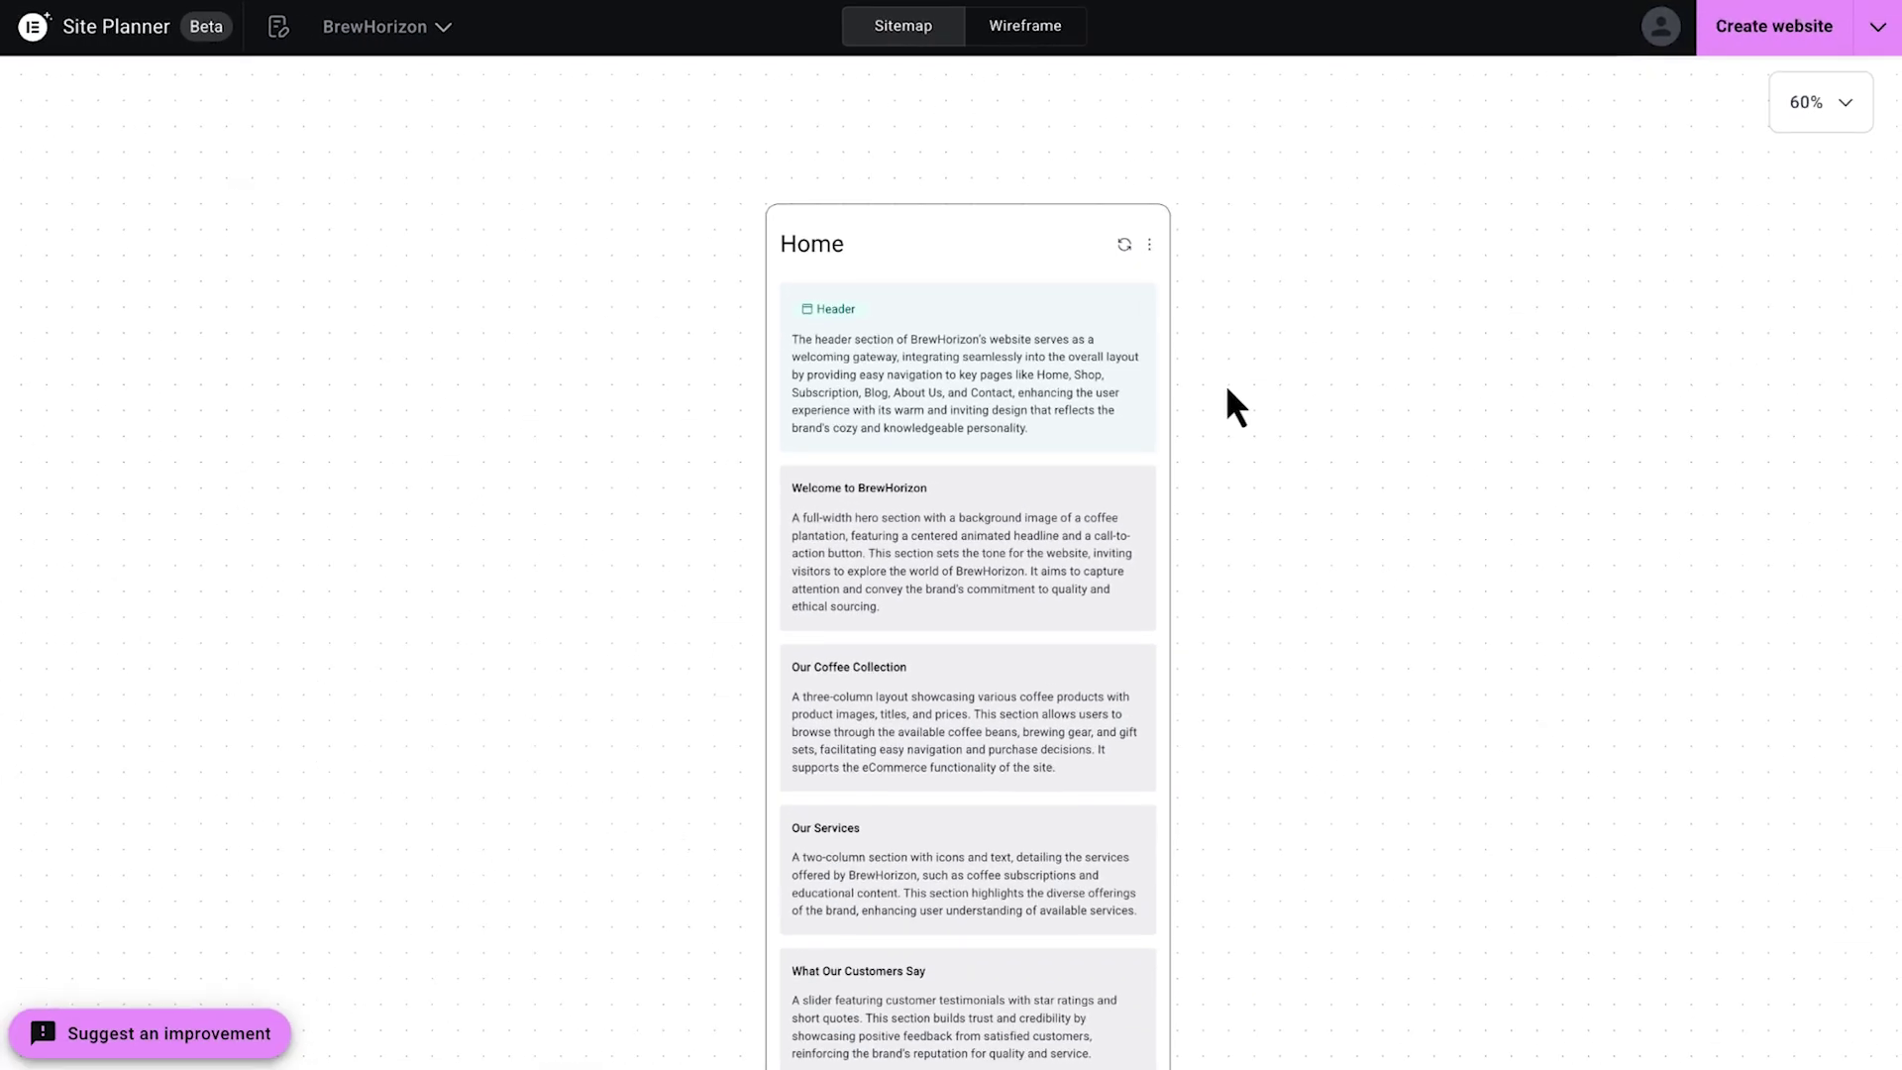
scroll(927, 359, up, 5)
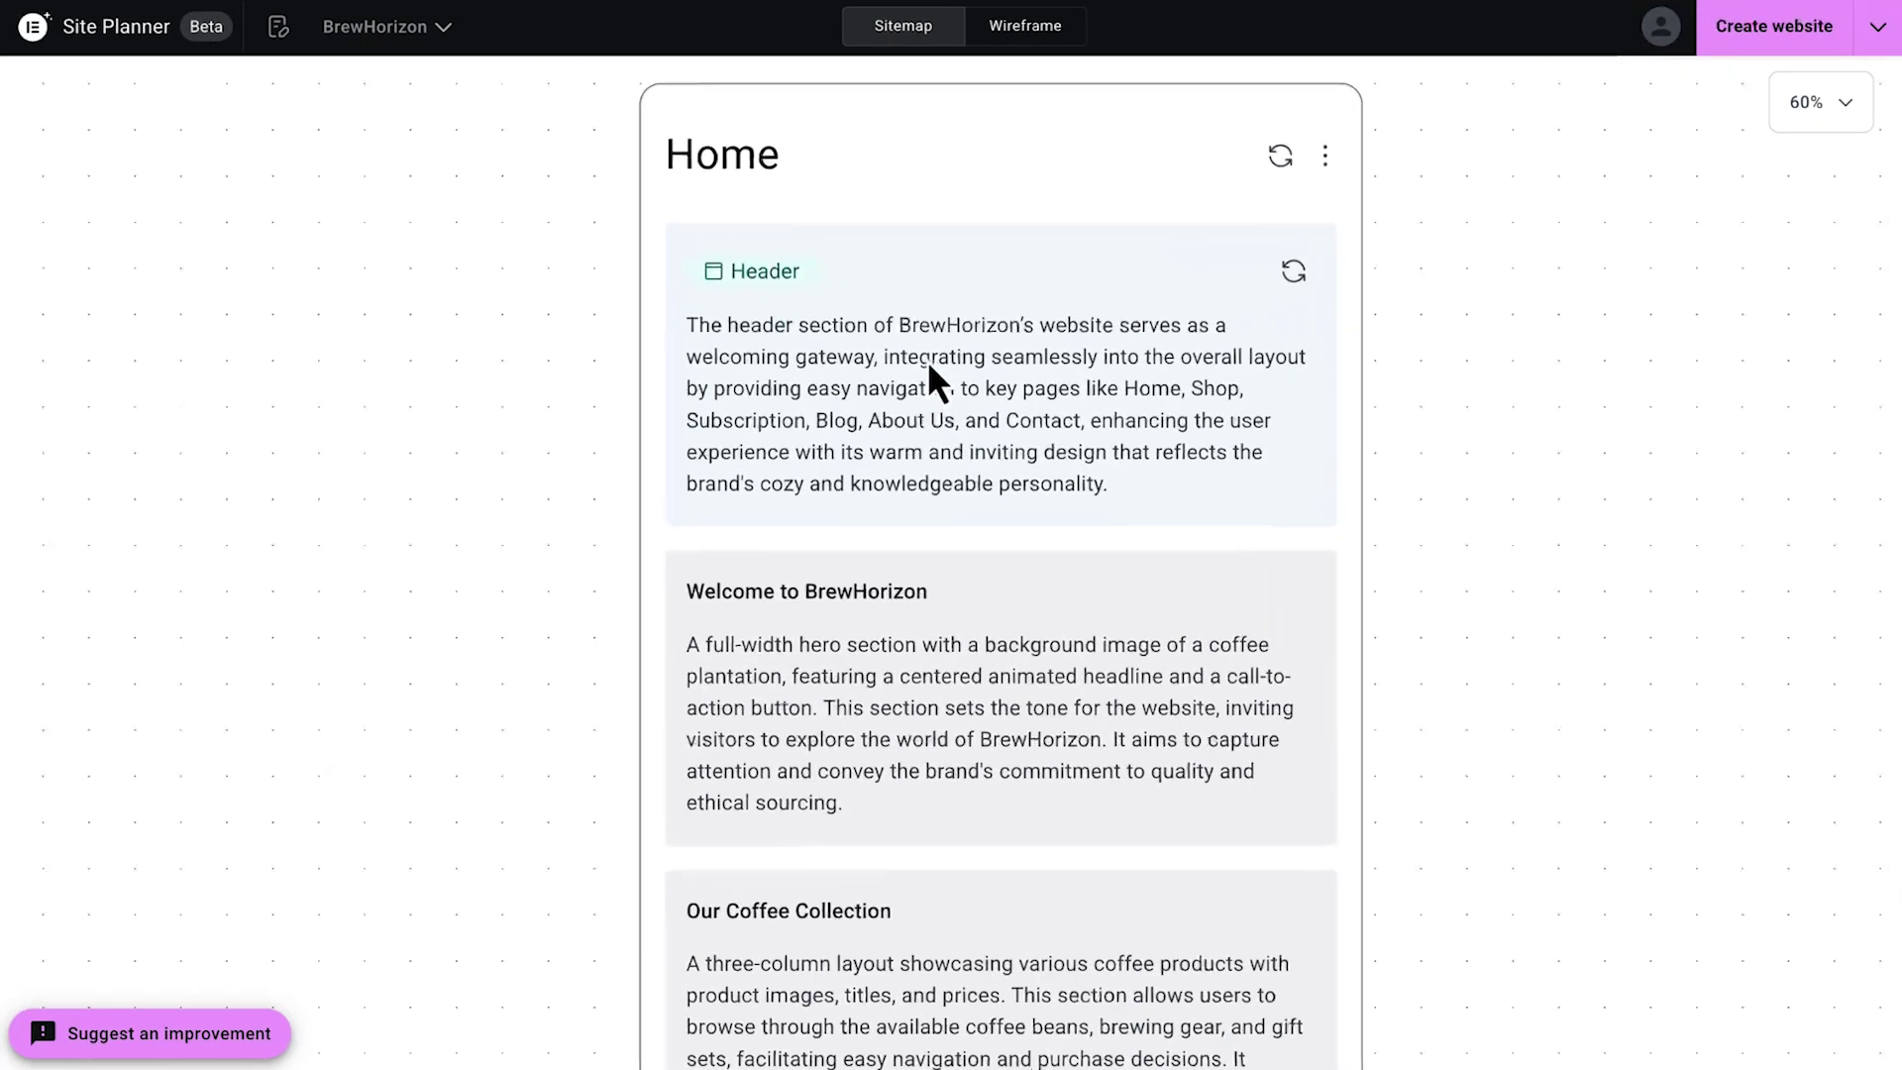
mouse_move(751, 373)
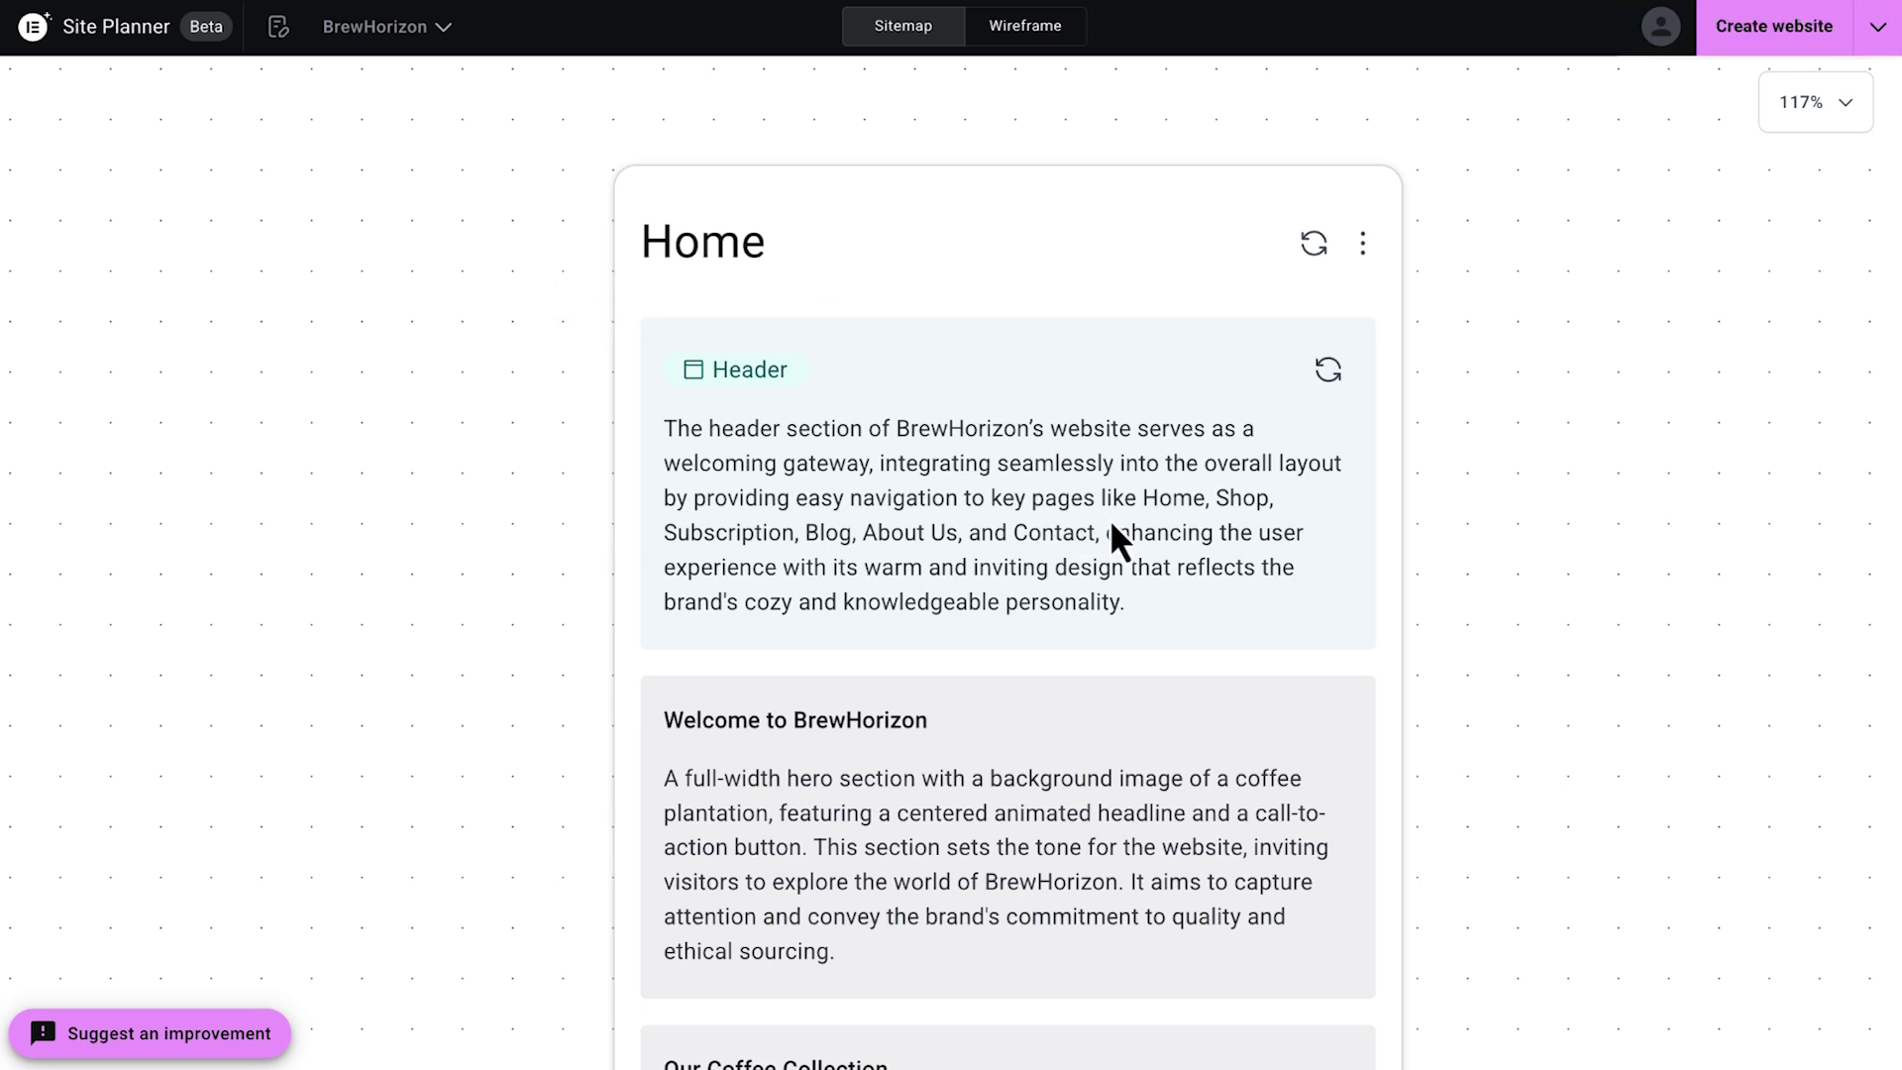
scroll(930, 420, down, 5)
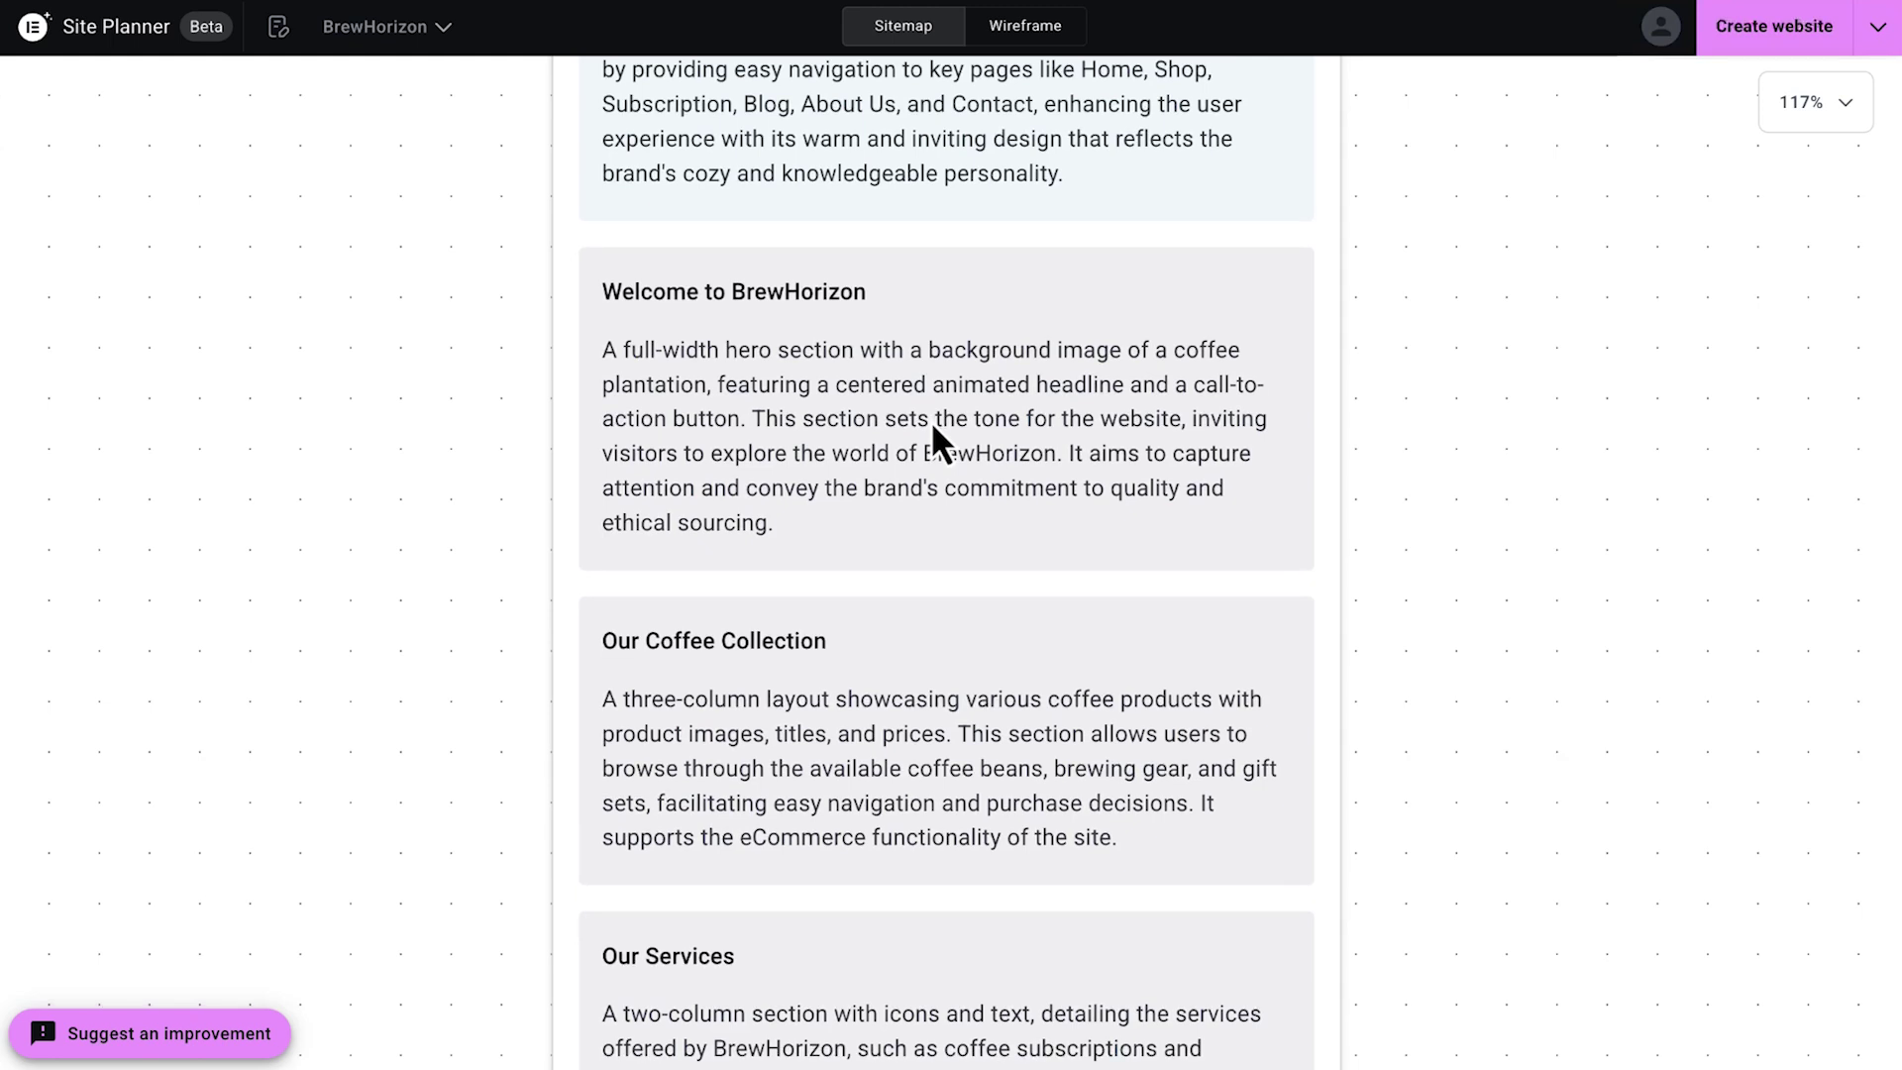
Browse the add-section list, then close it without adding a section
click(948, 235)
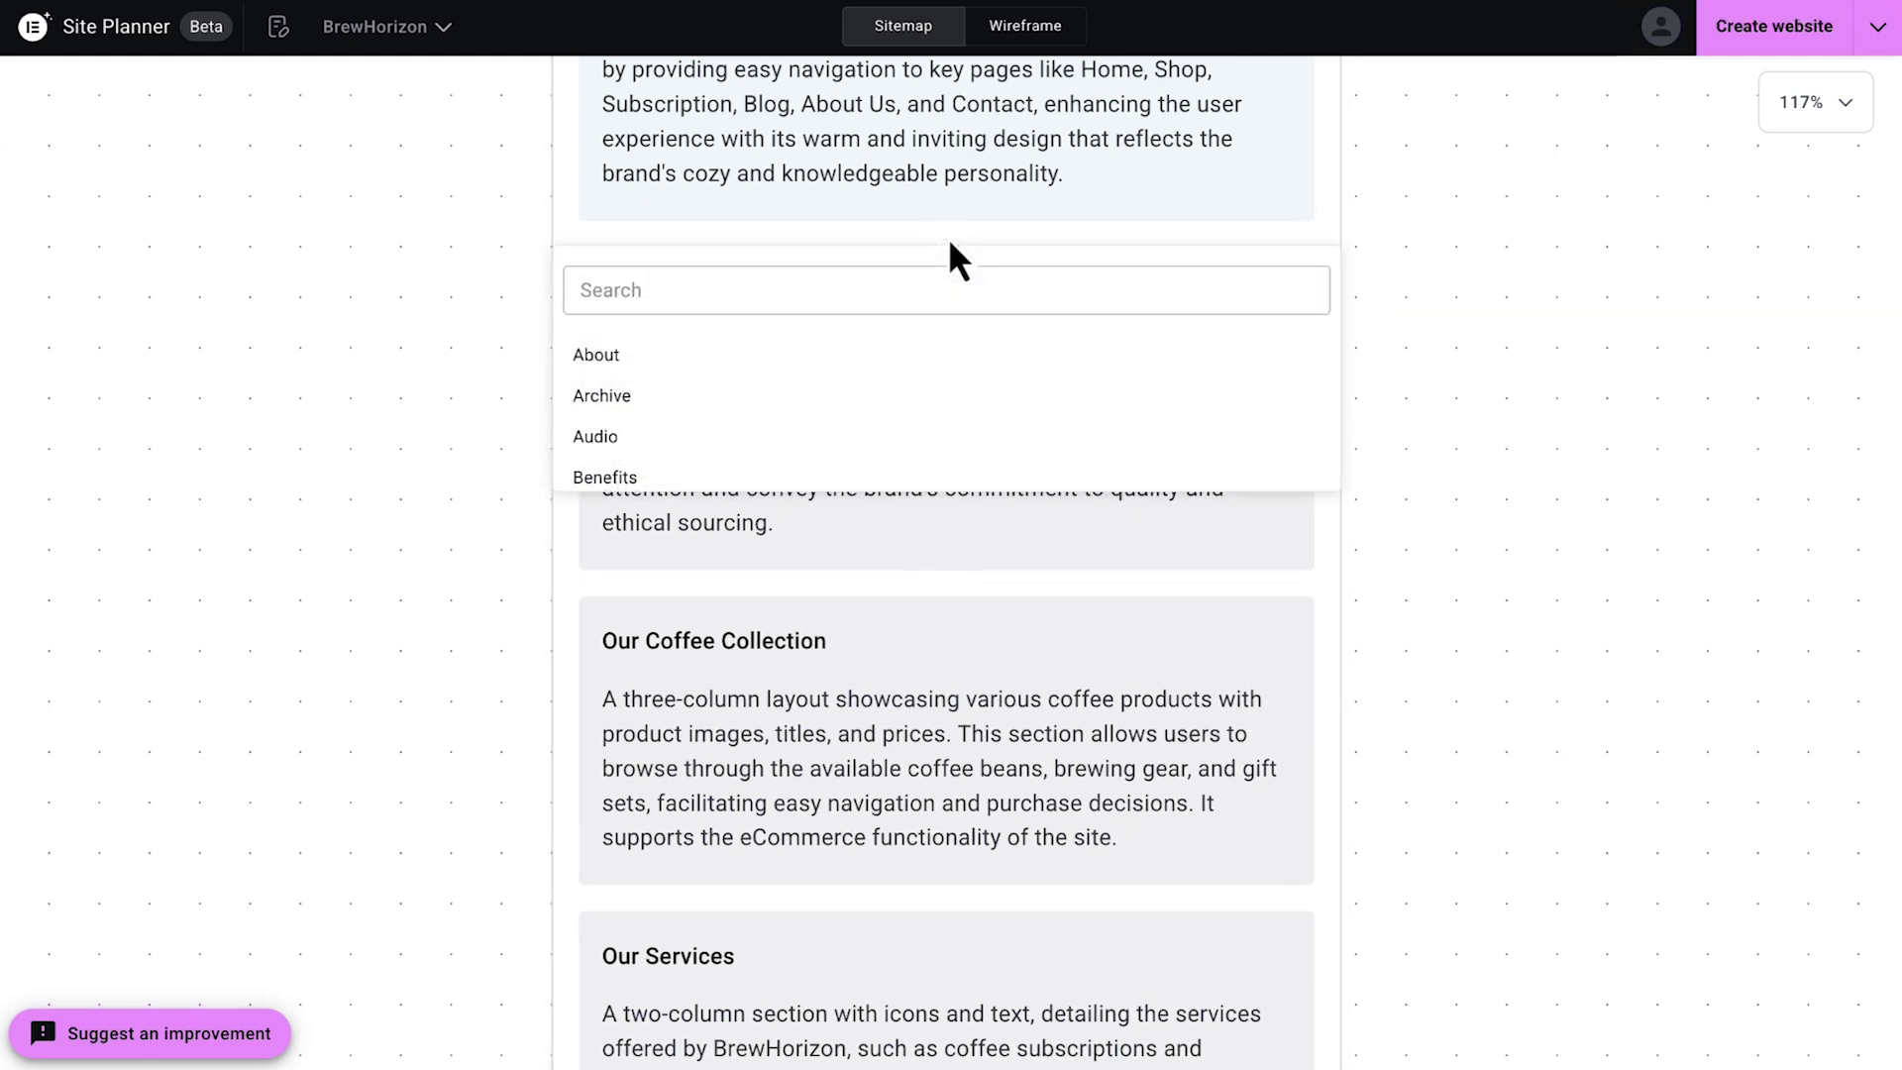
scroll(854, 401, down, 3)
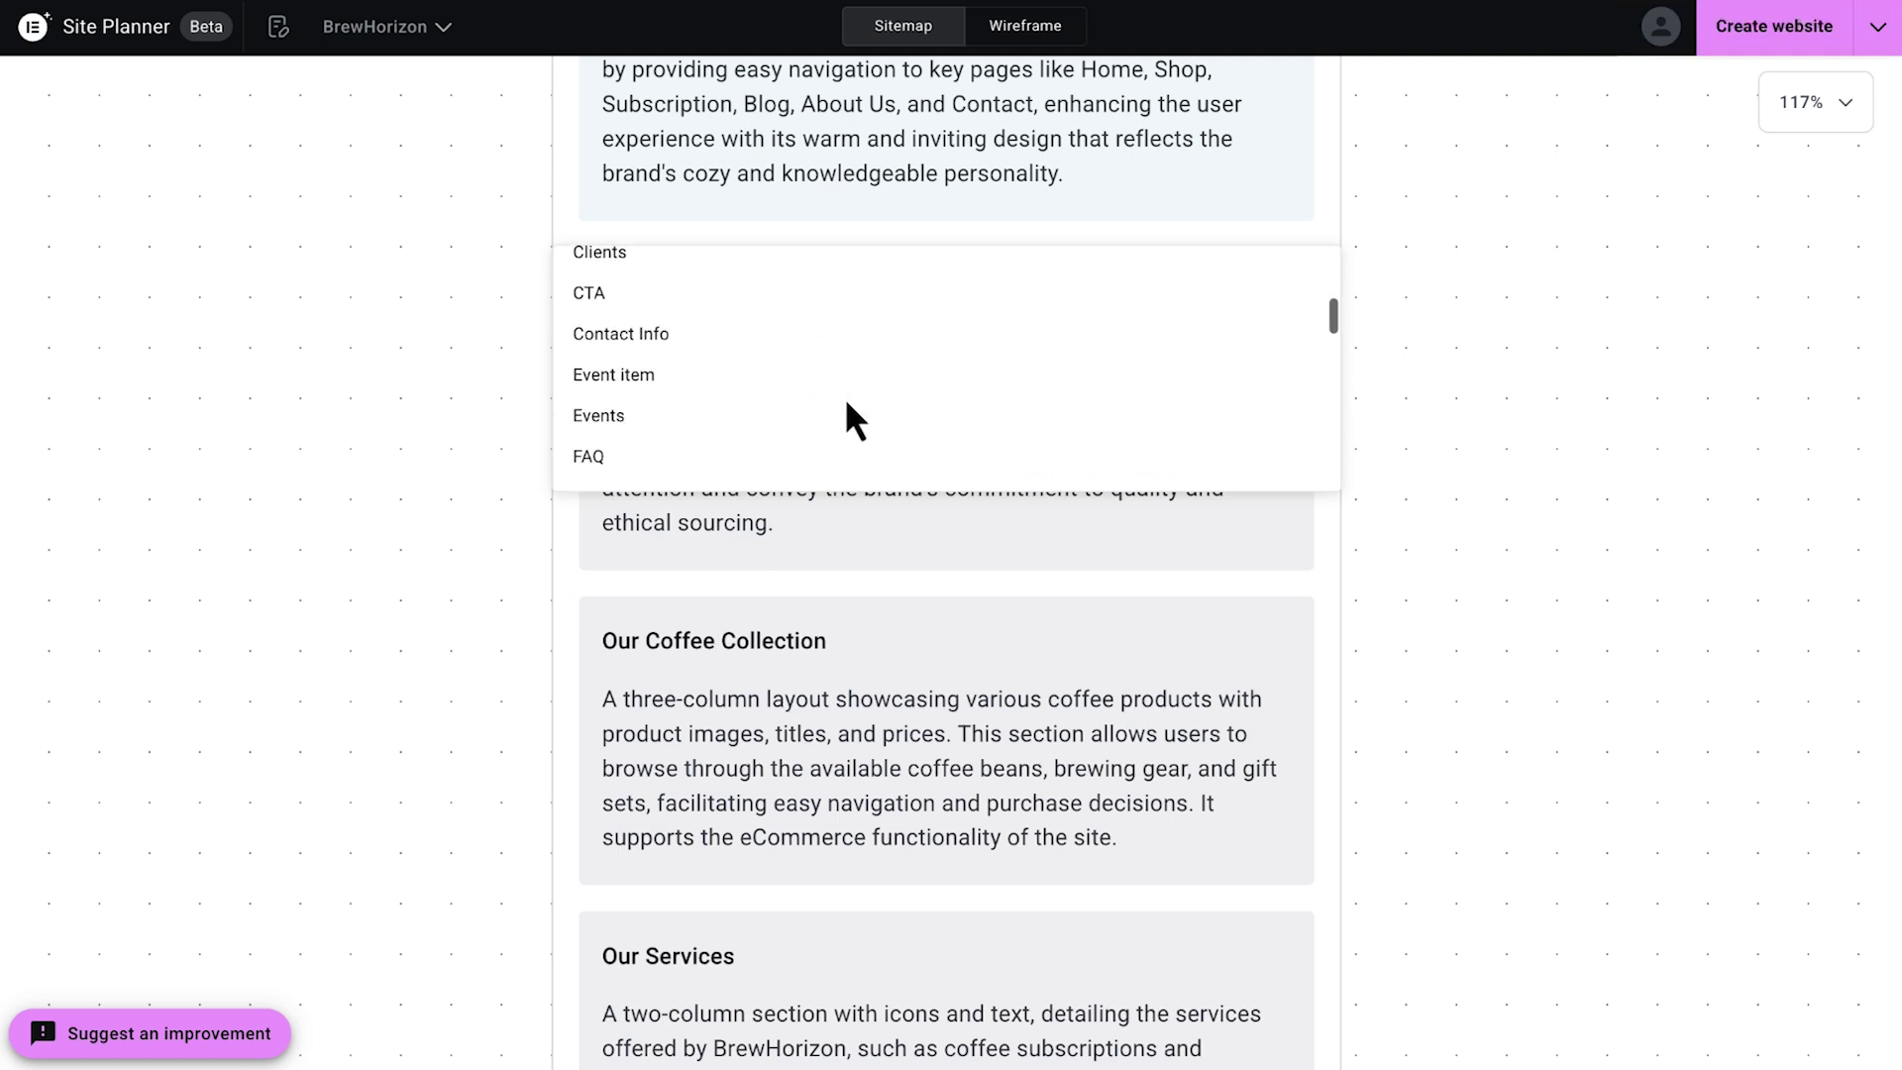
scroll(847, 414, up, 1)
scroll(850, 420, up, 3)
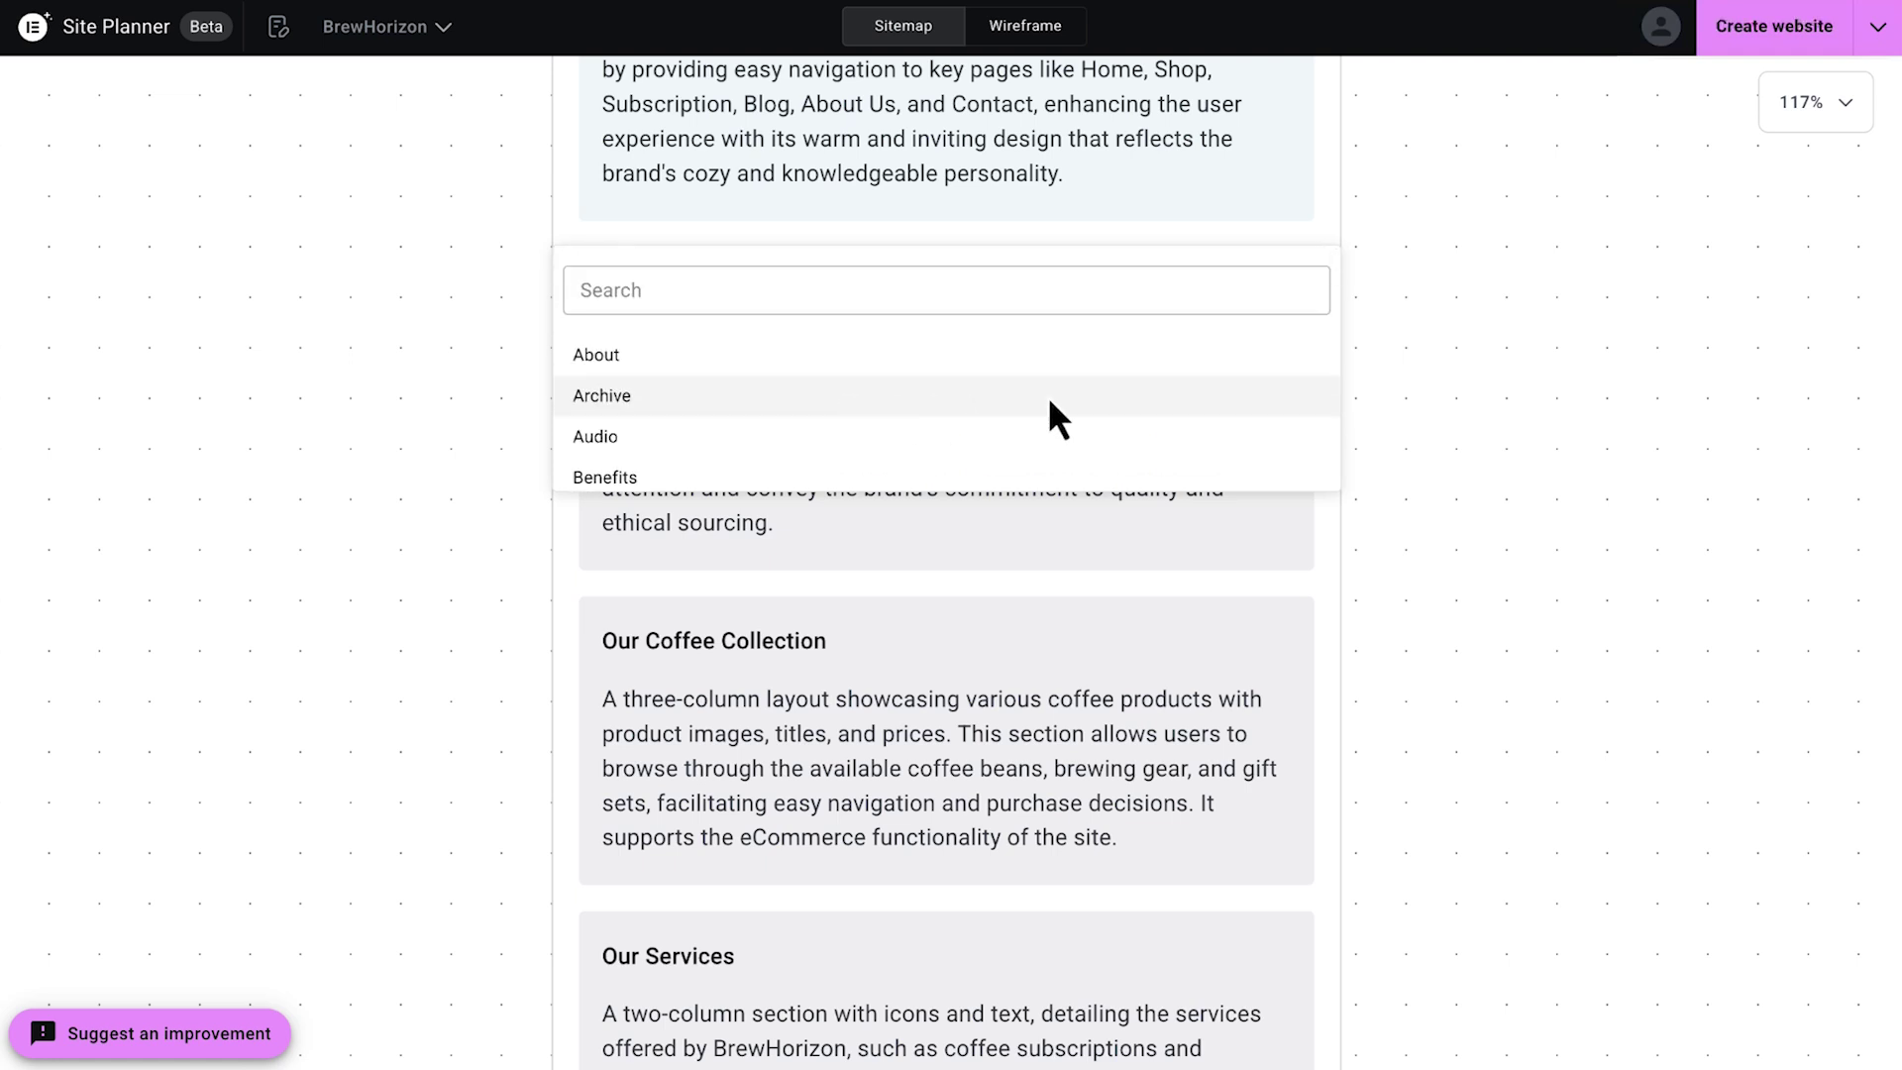
click(1413, 391)
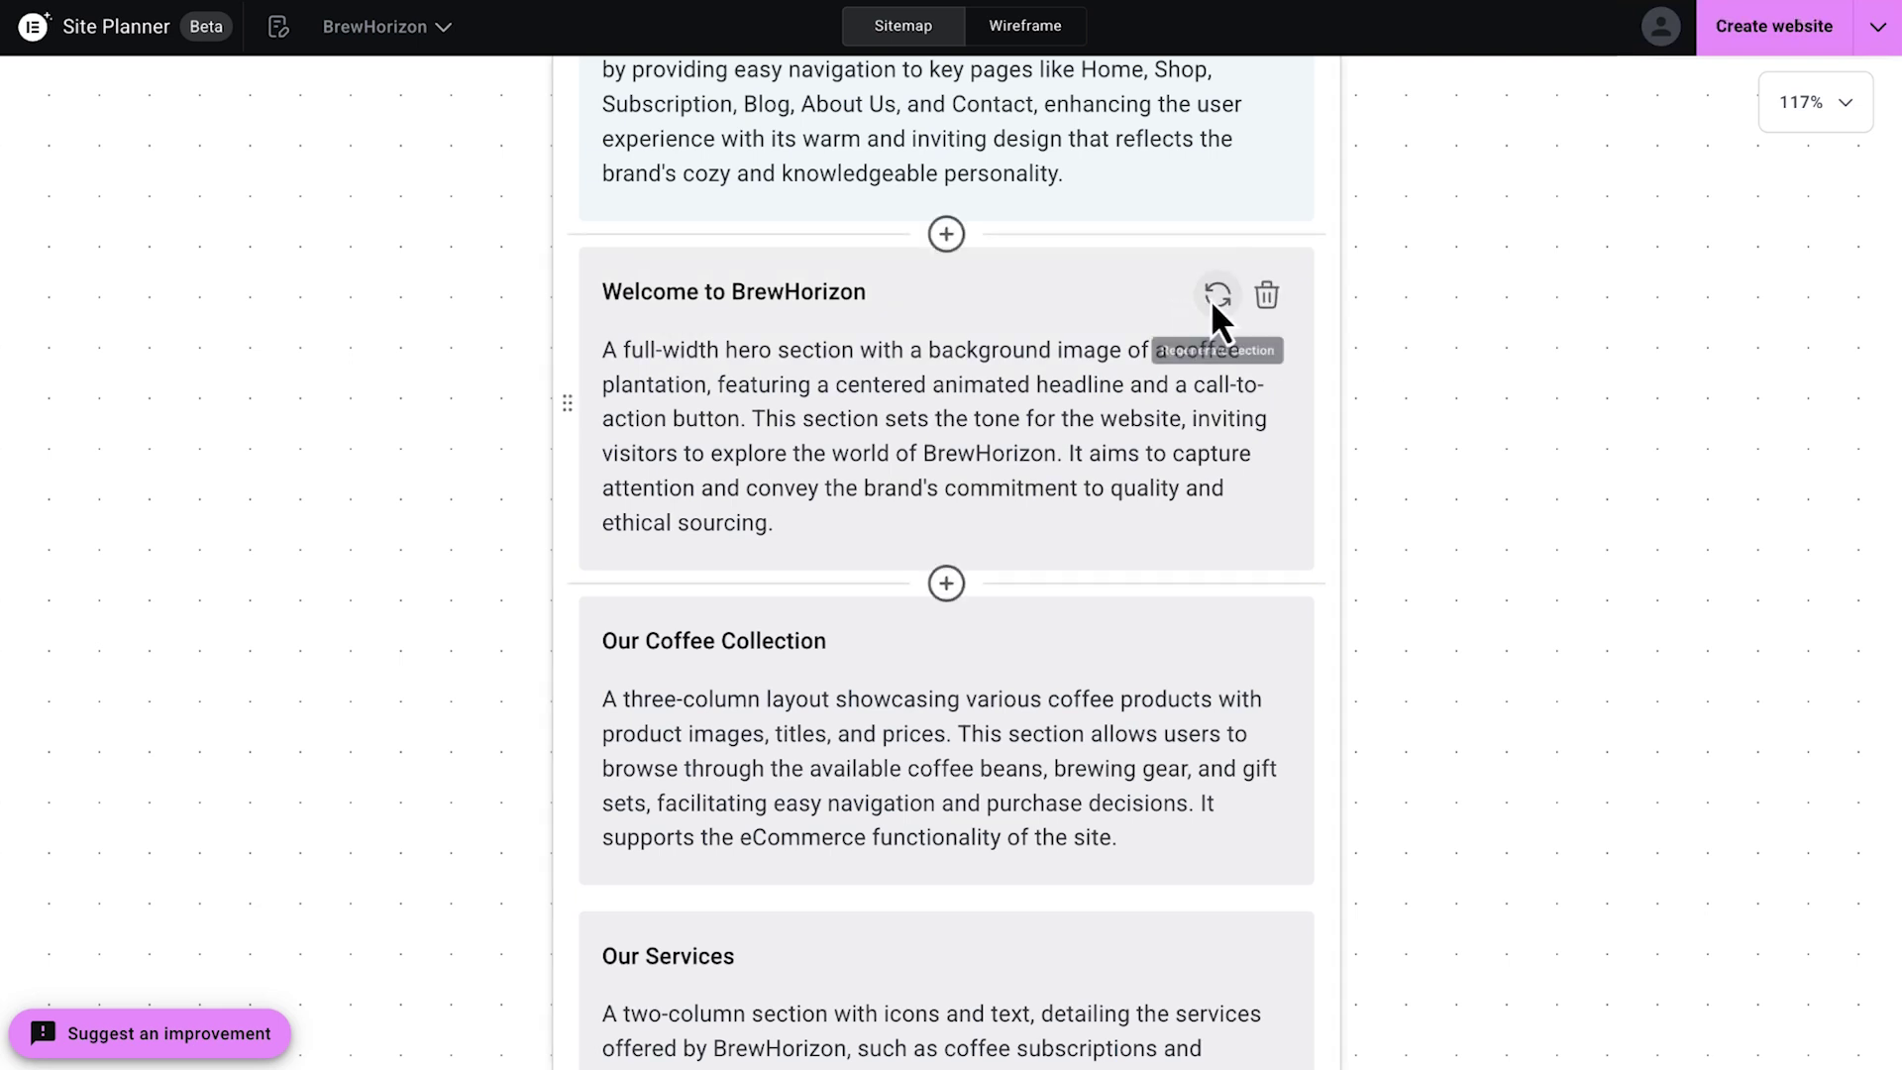
Regenerate Welcome to BrewHorizon, then move it below Our Coffee Collection and back above
click(1217, 295)
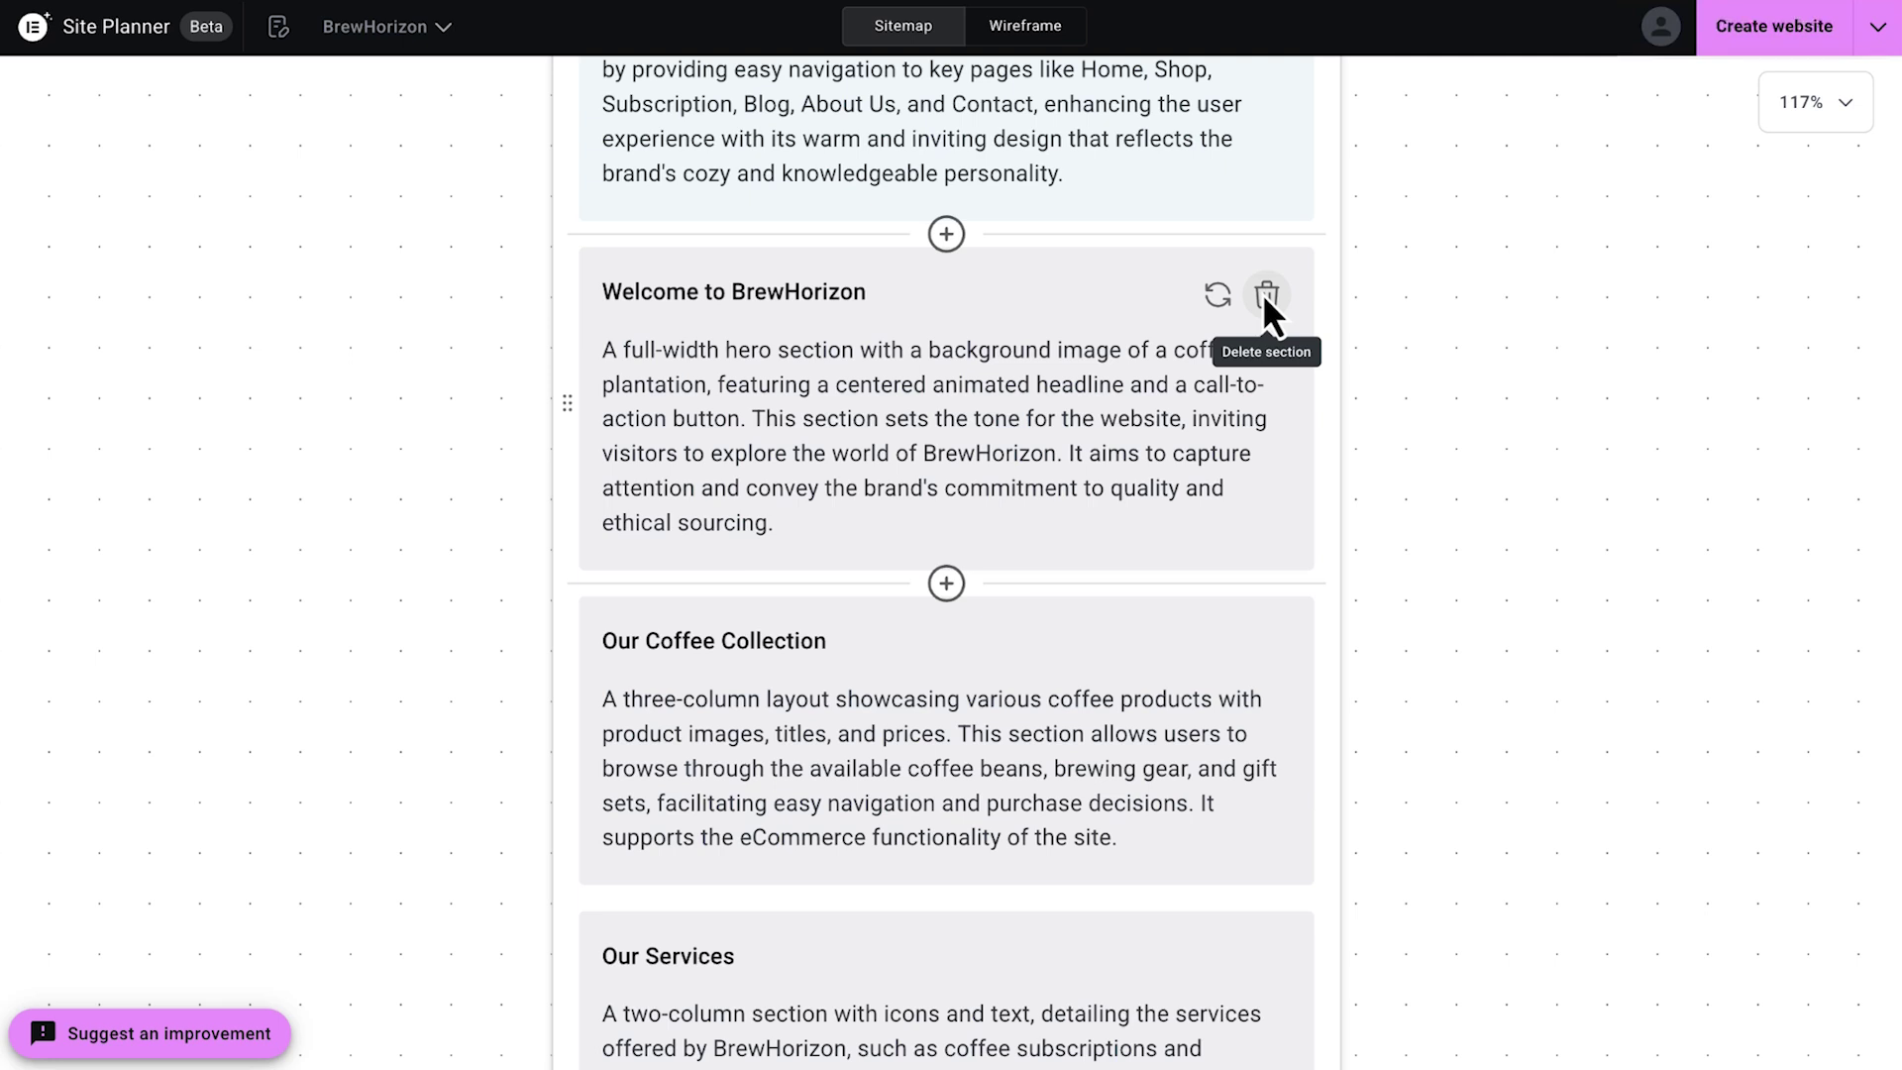
scroll(806, 412, down, 3)
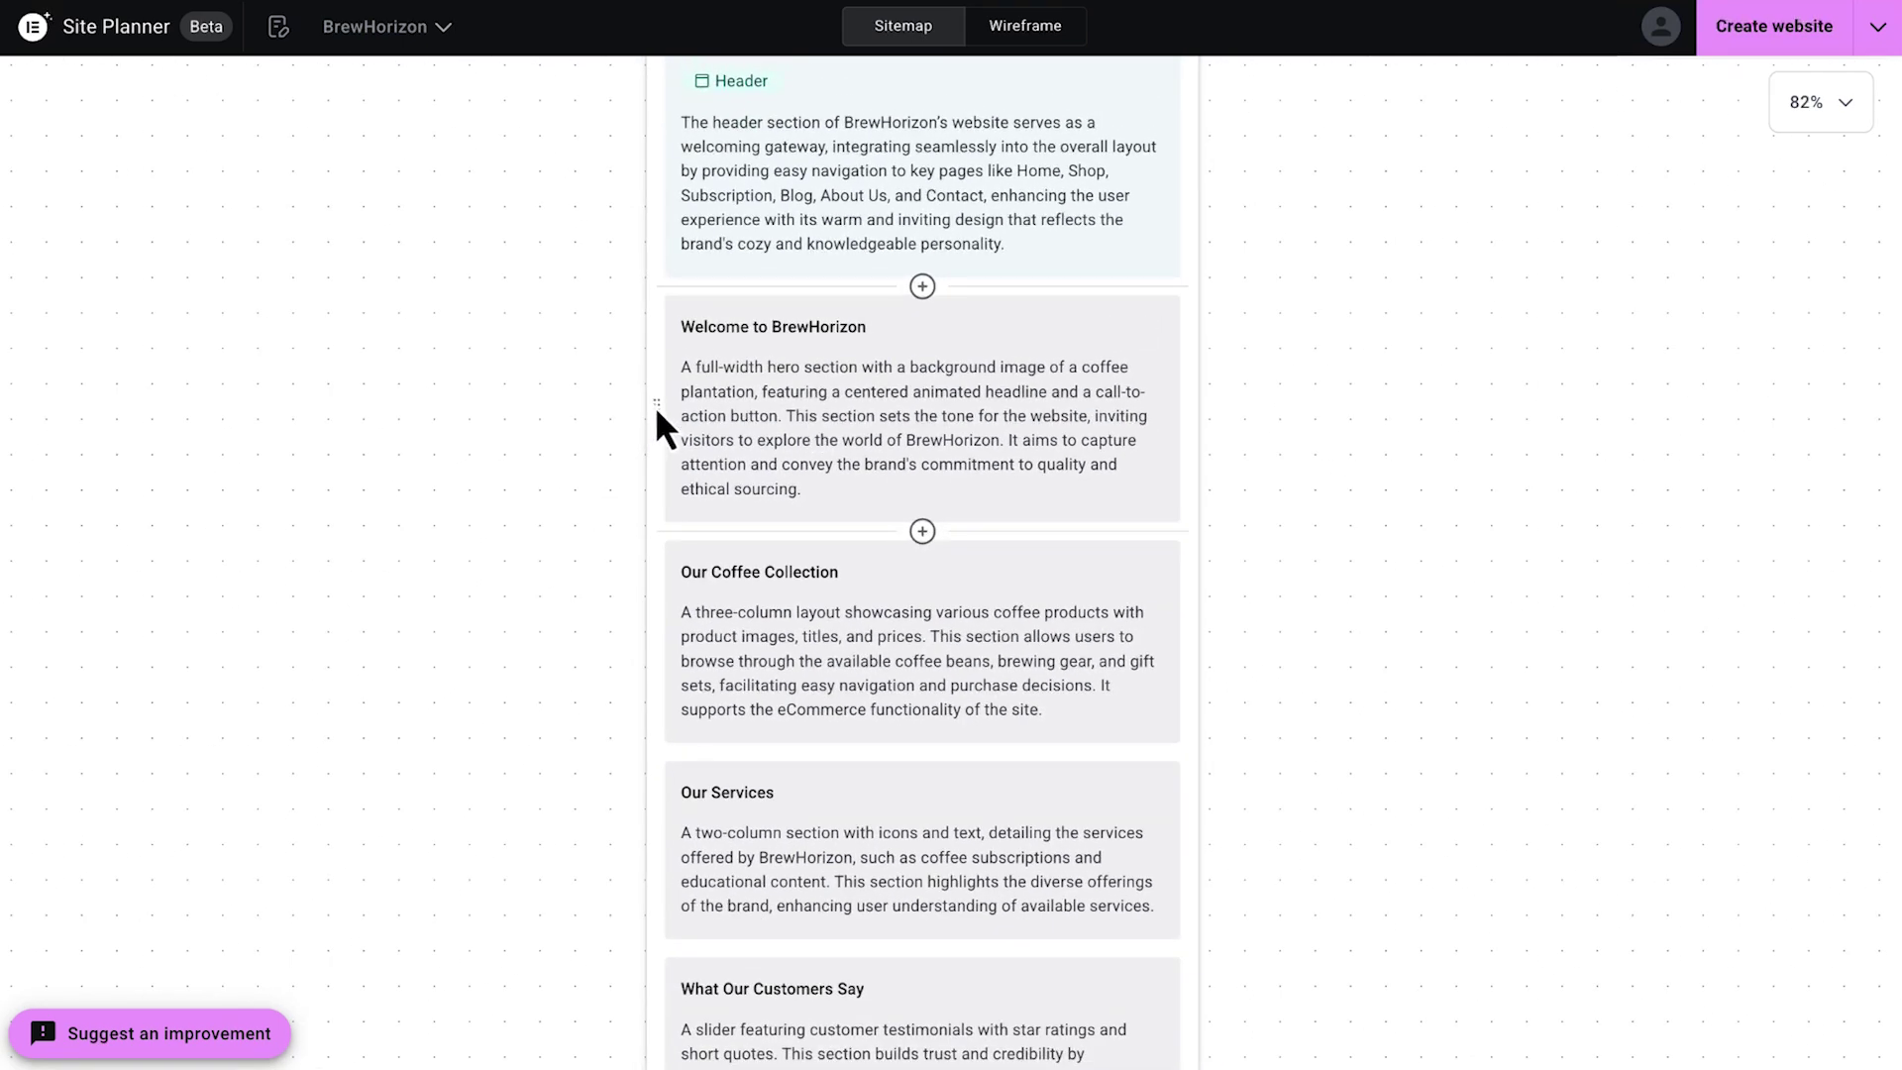
drag(657, 411, 664, 693)
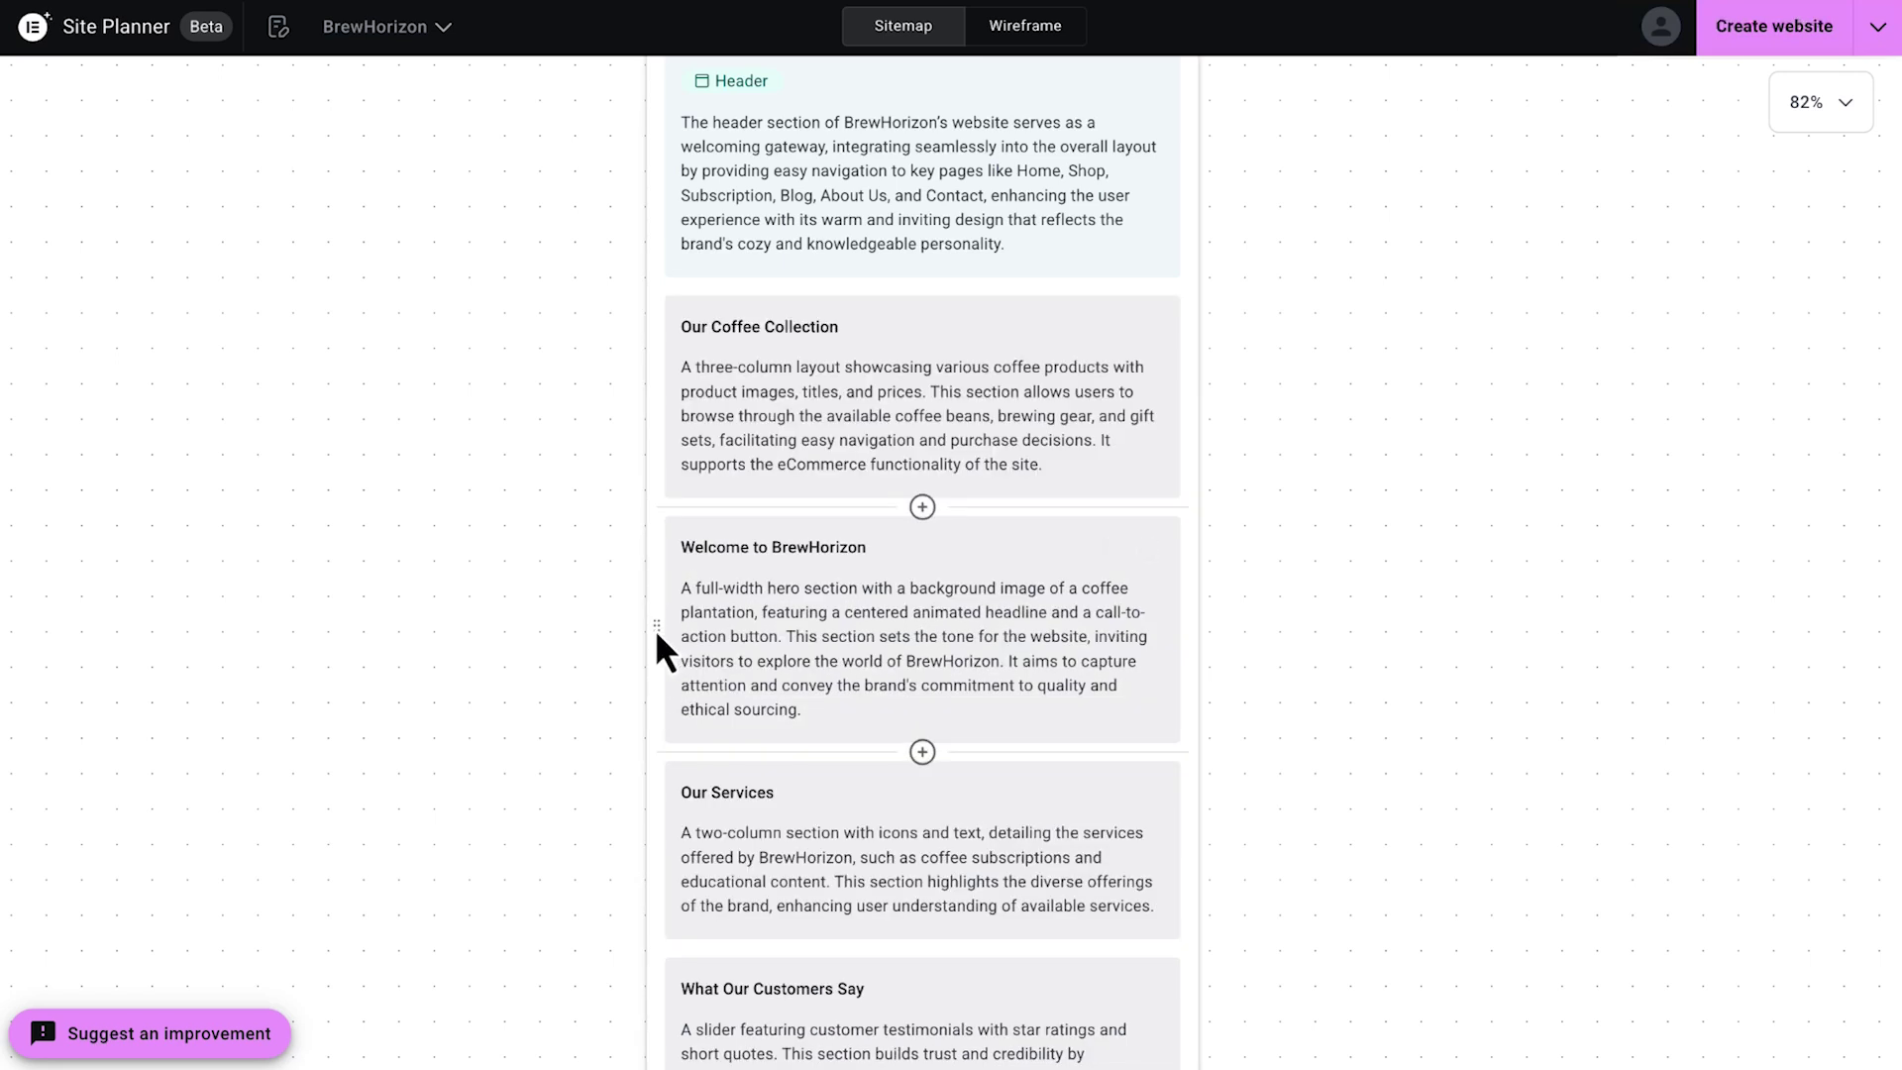
drag(657, 627, 656, 433)
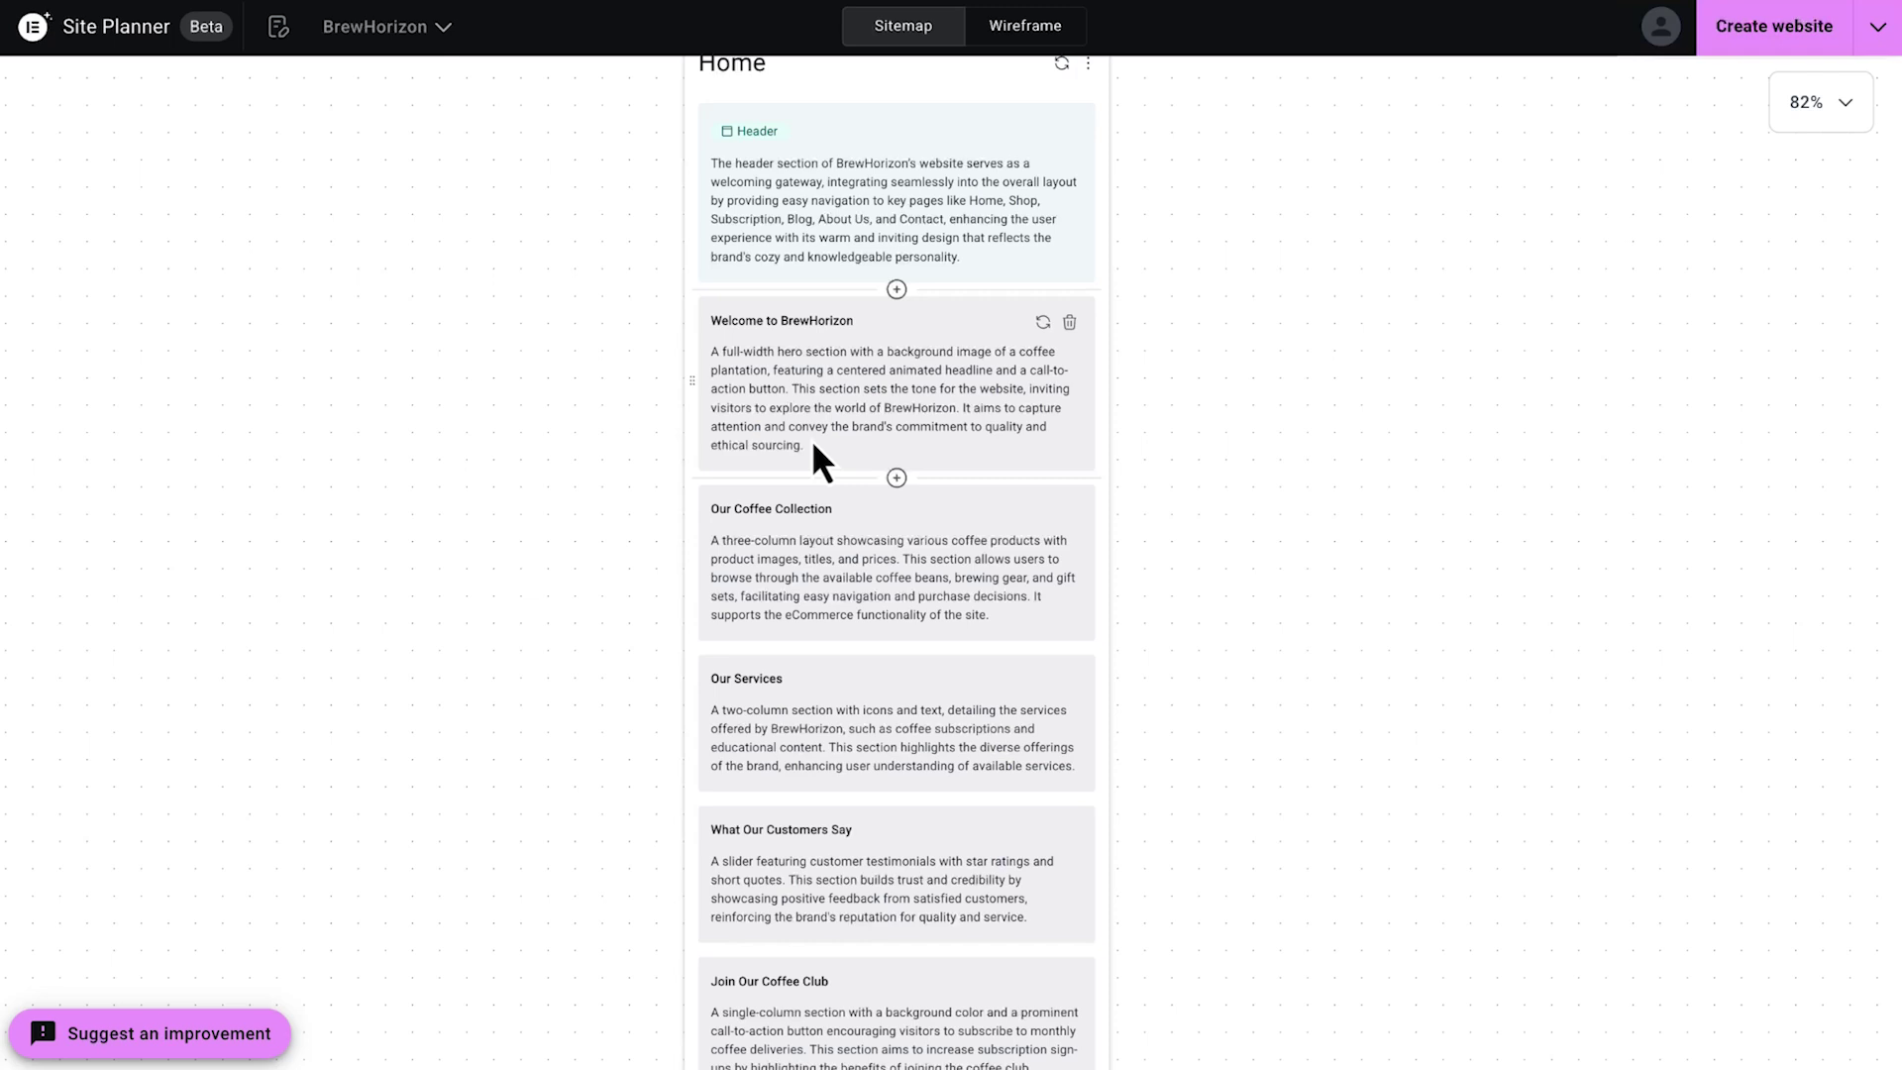
scroll(824, 457, down, 15)
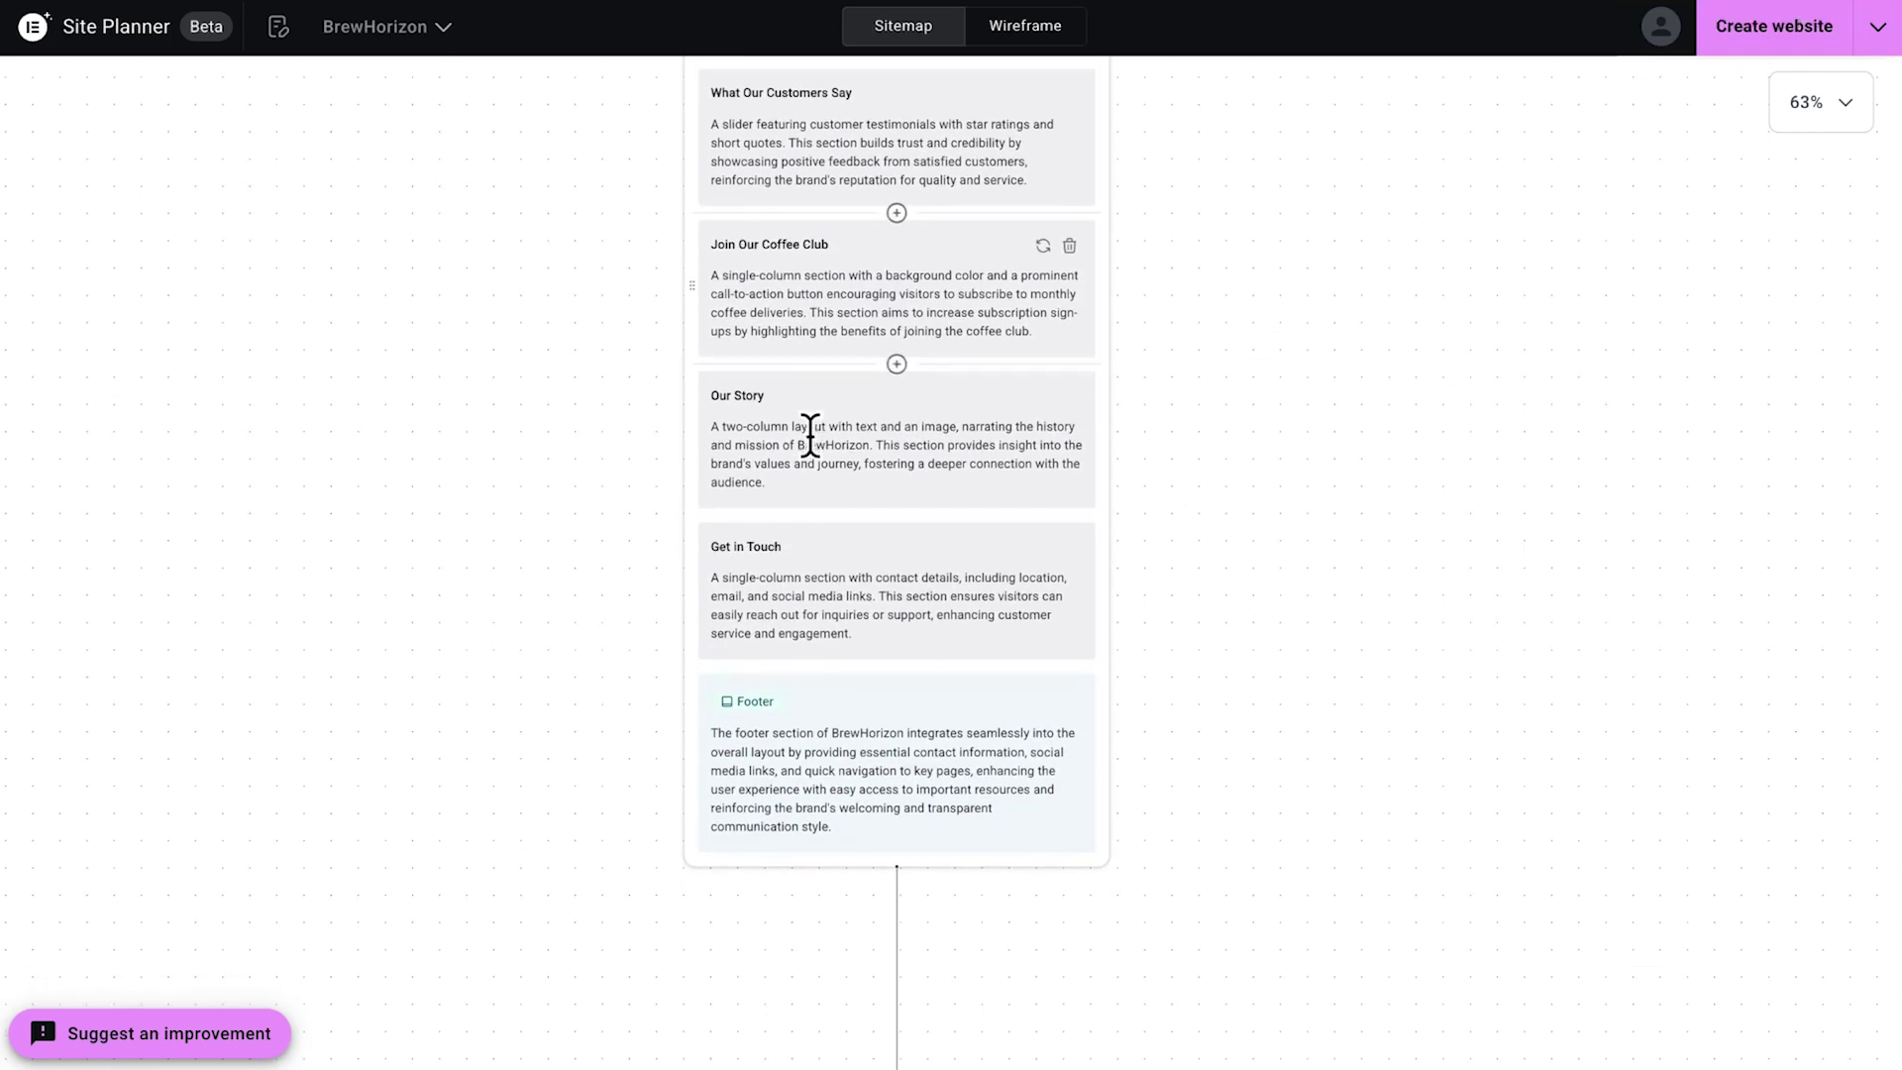
scroll(823, 456, down, 6)
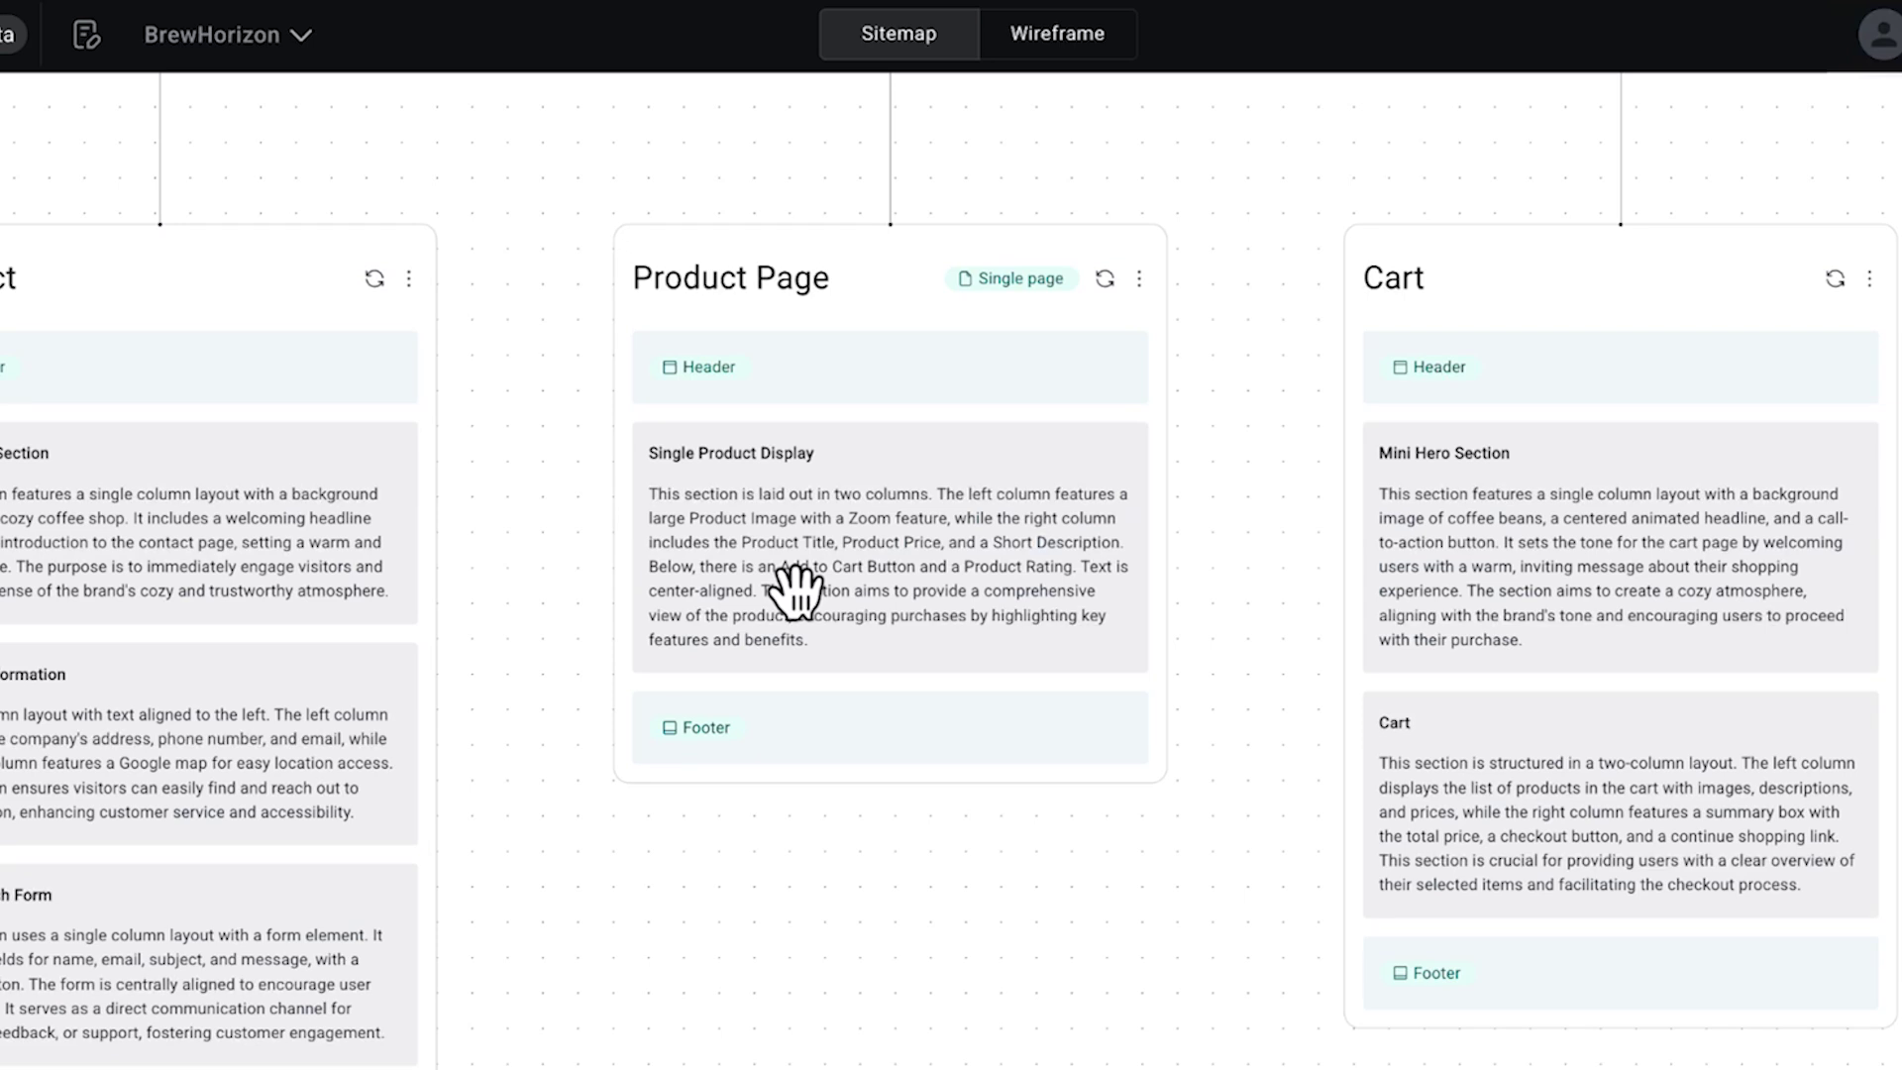
mouse_move(872, 474)
mouse_move(1012, 287)
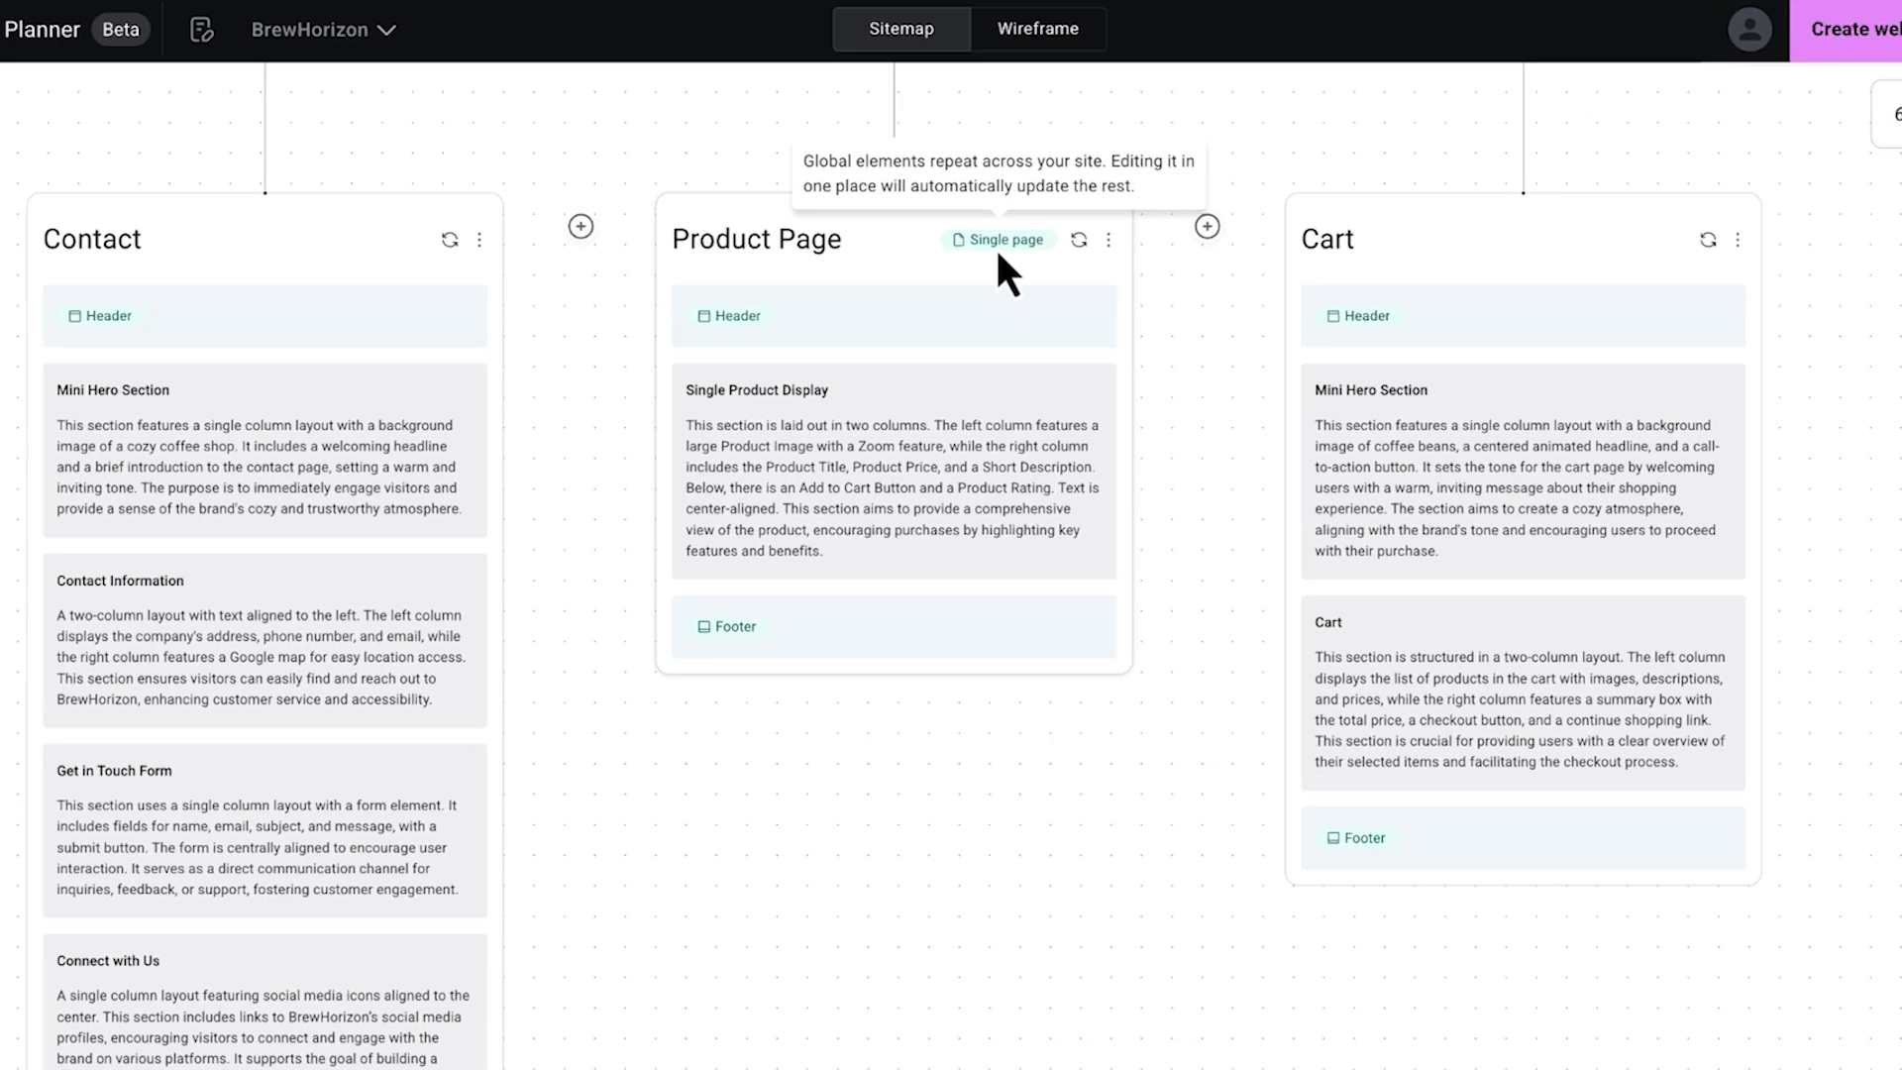
scroll(1146, 288, right, 5)
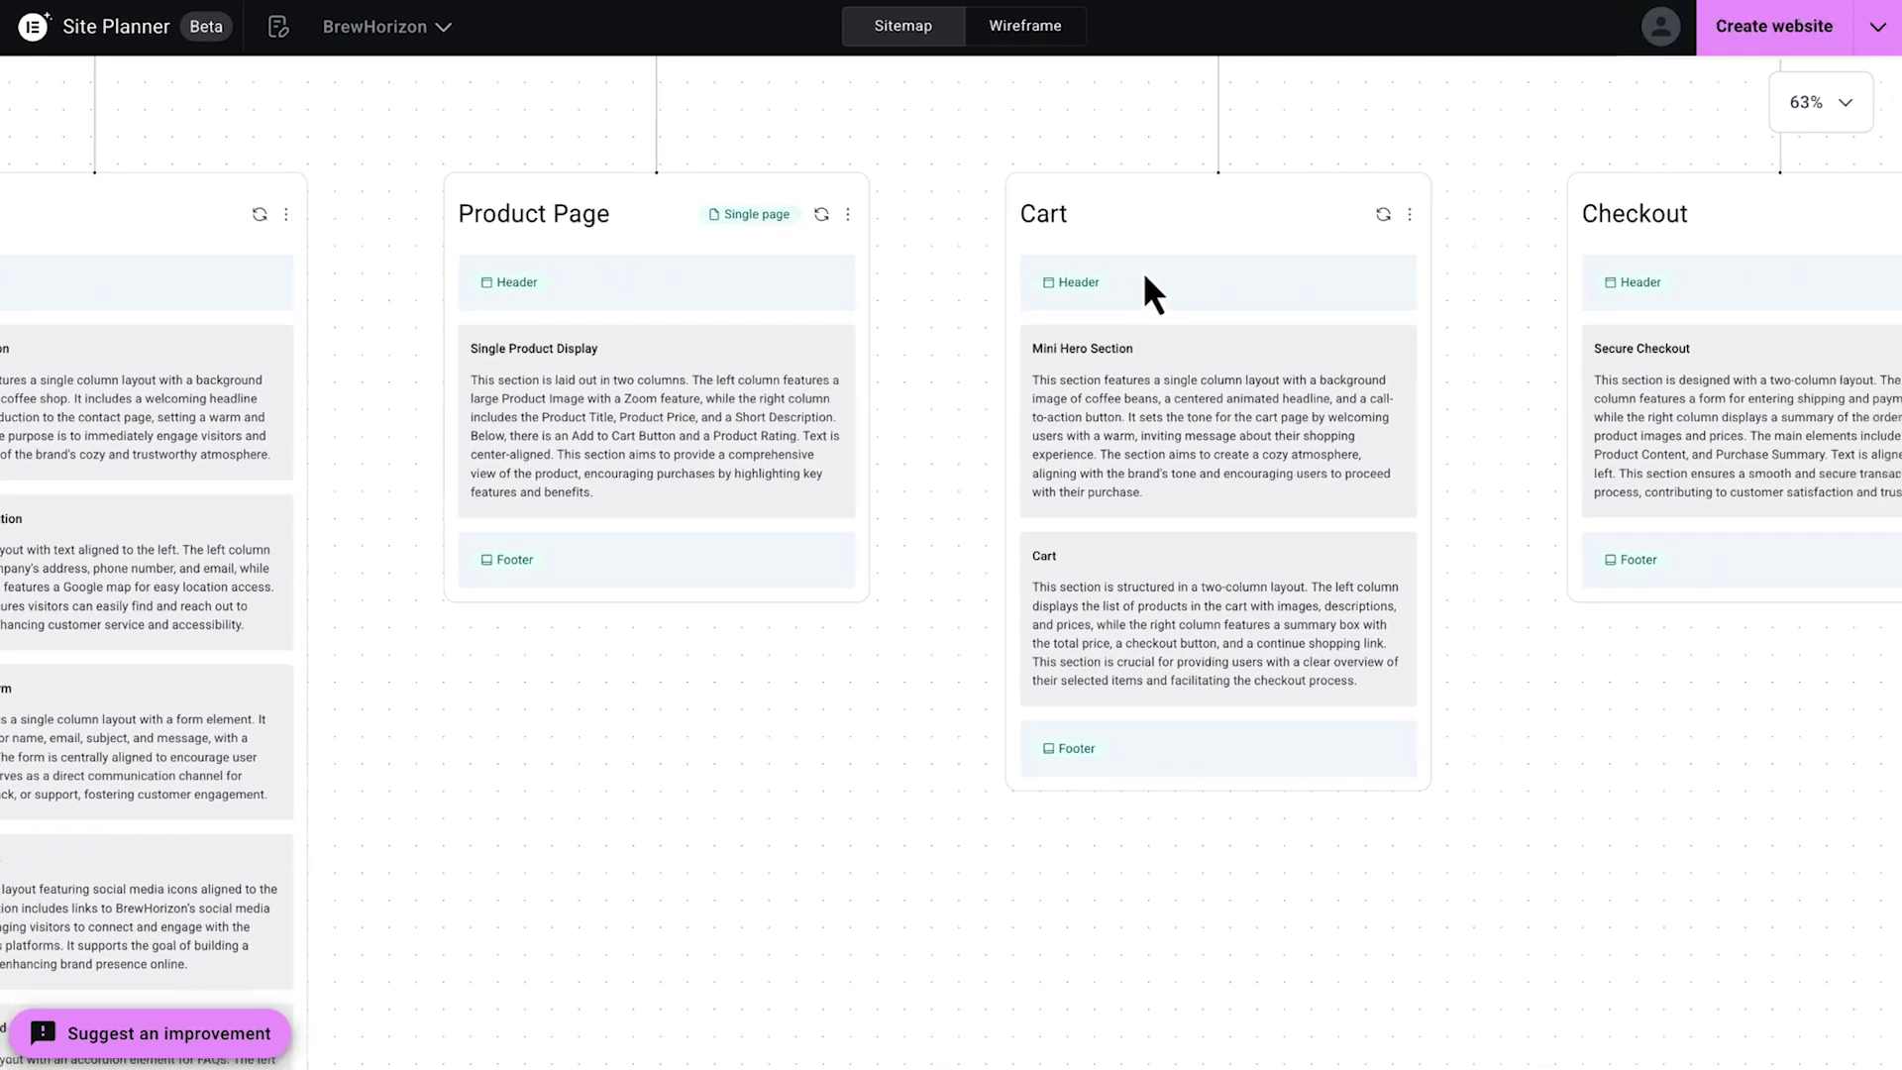
scroll(1147, 280, right, 5)
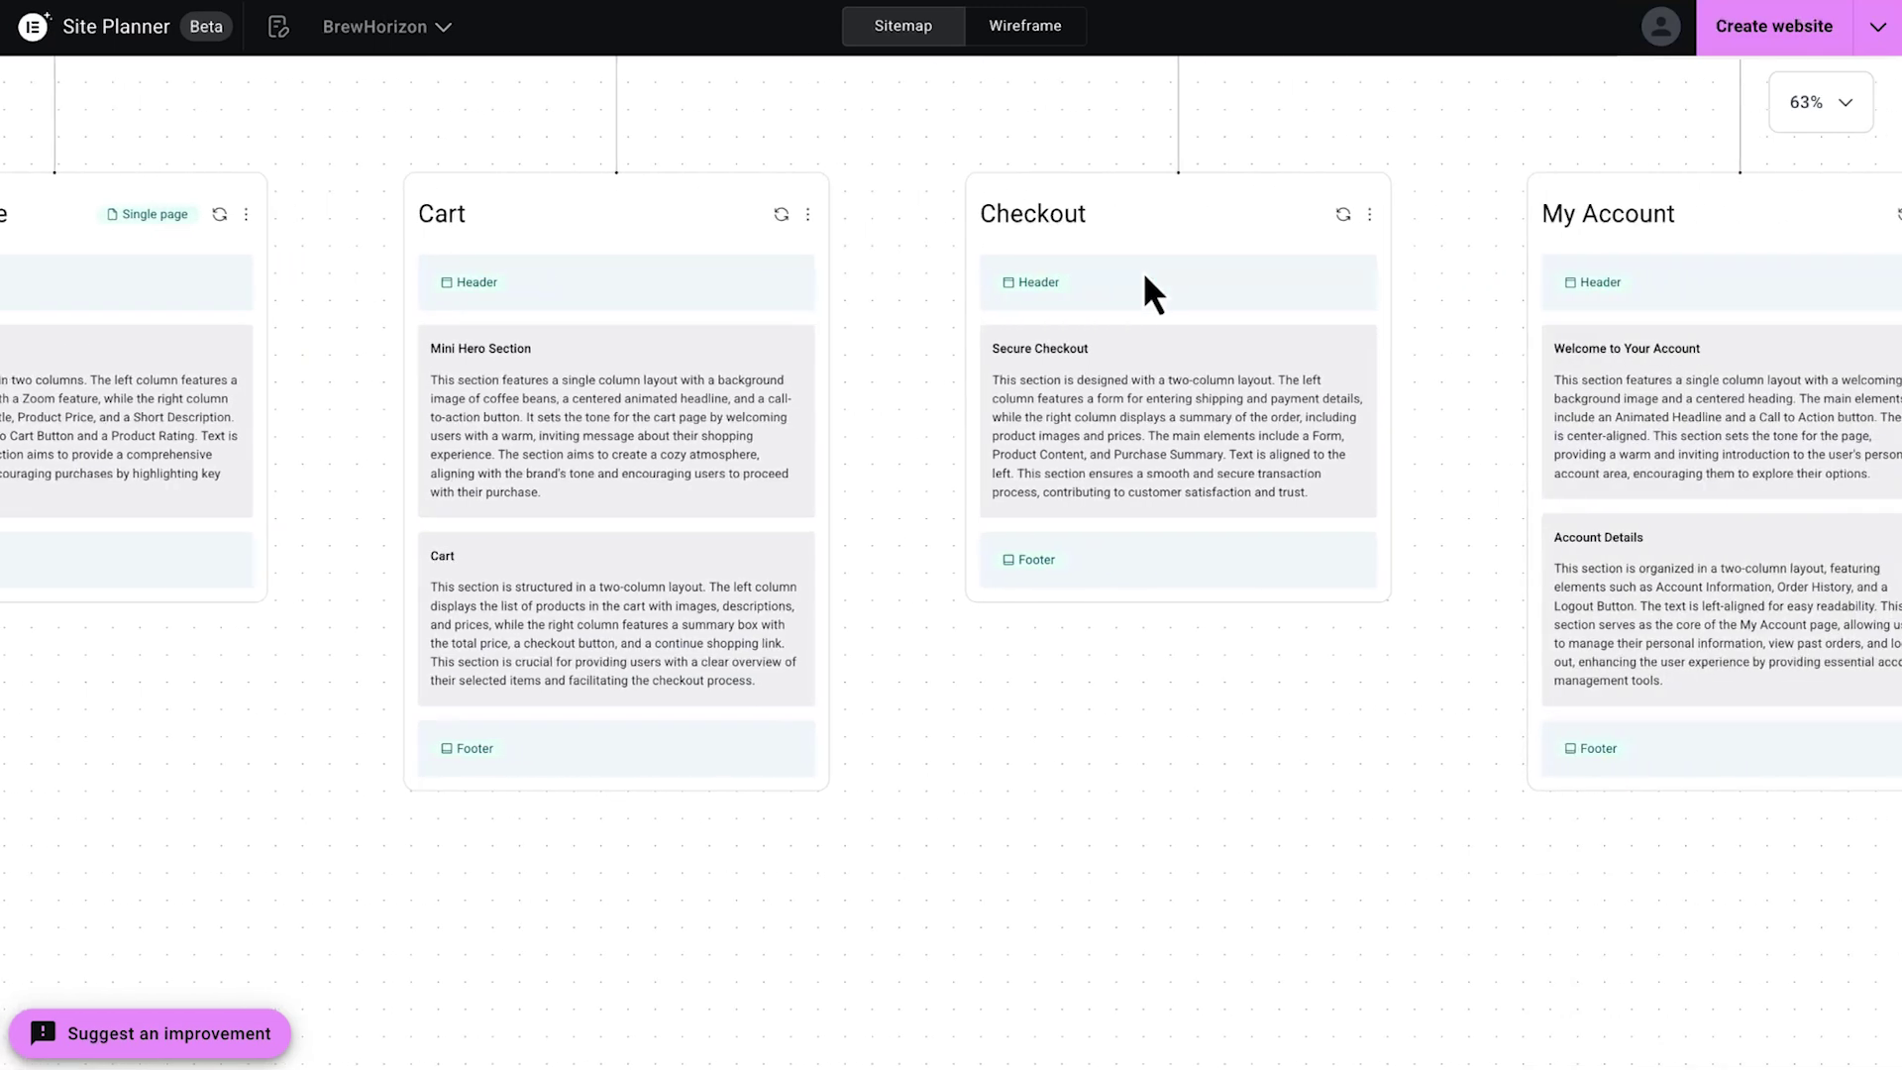
scroll(1146, 279, right, 2)
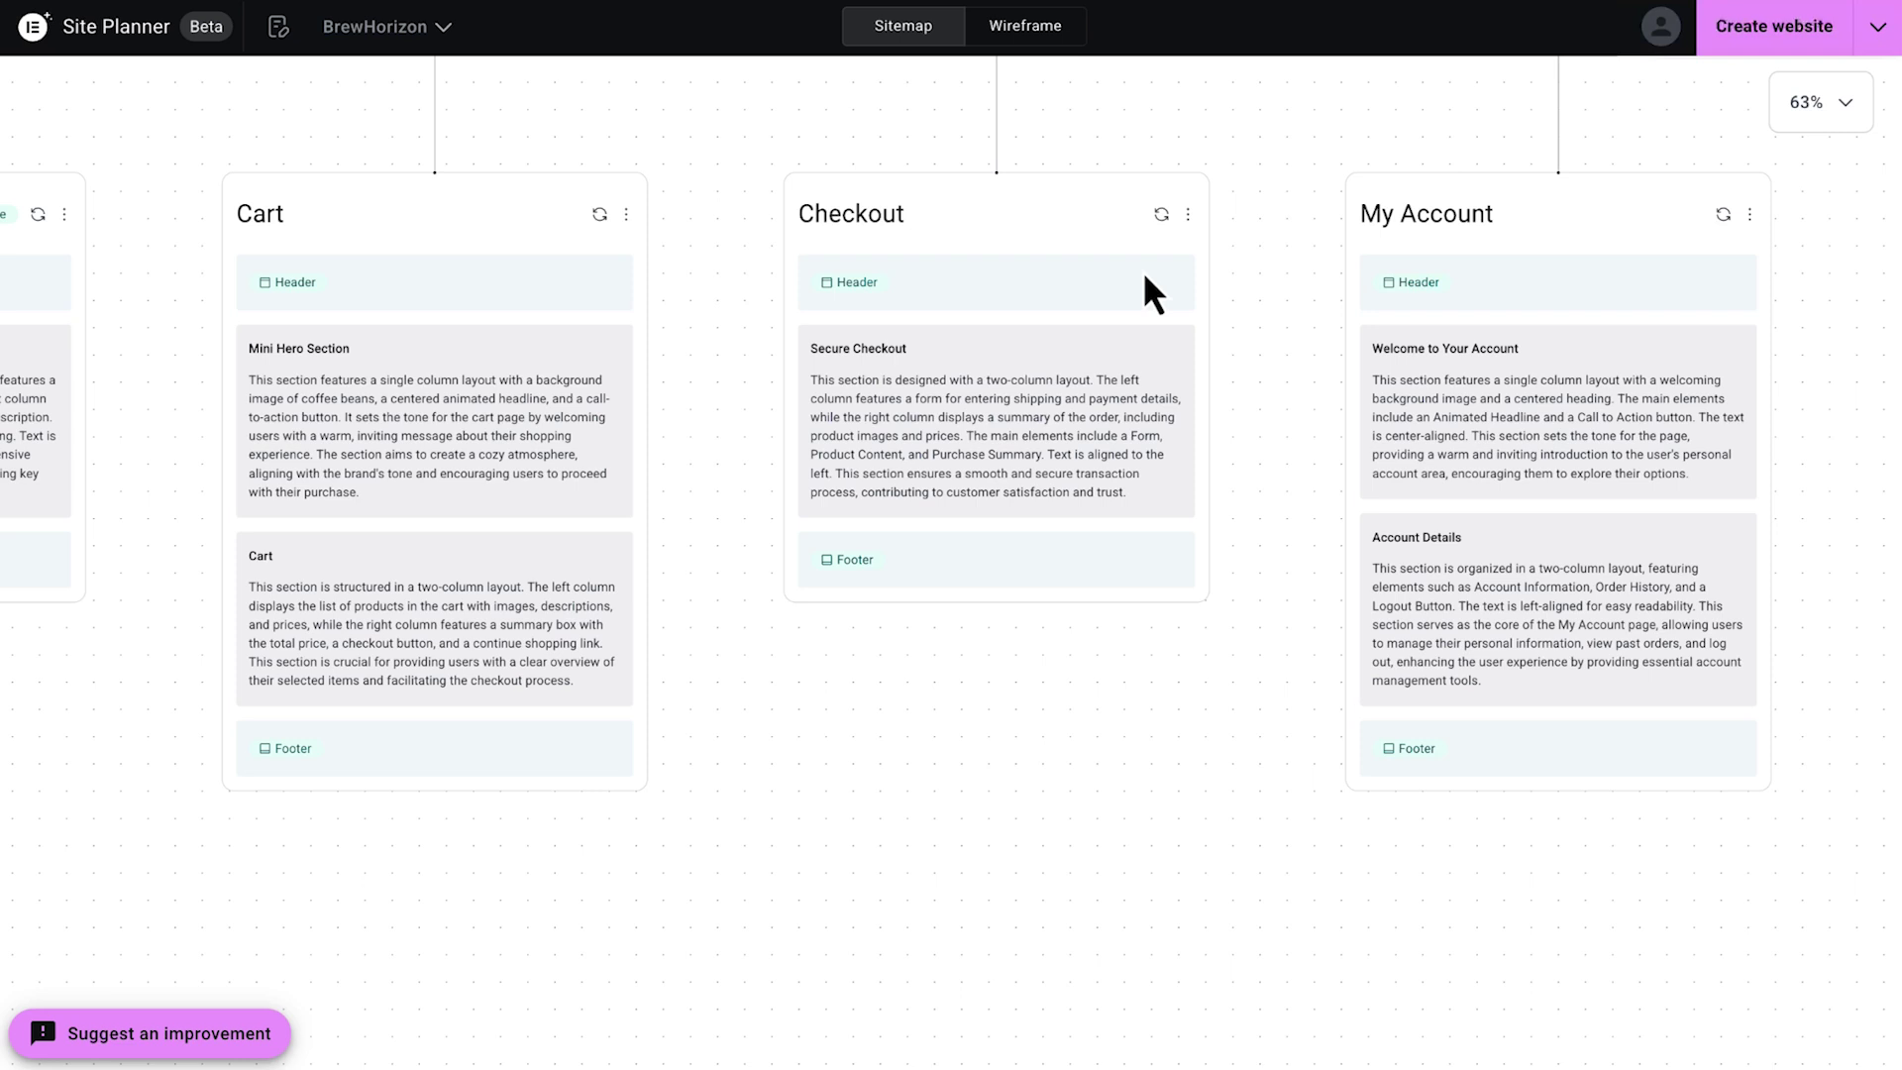
scroll(1145, 278, left, 8)
scroll(1143, 270, left, 12)
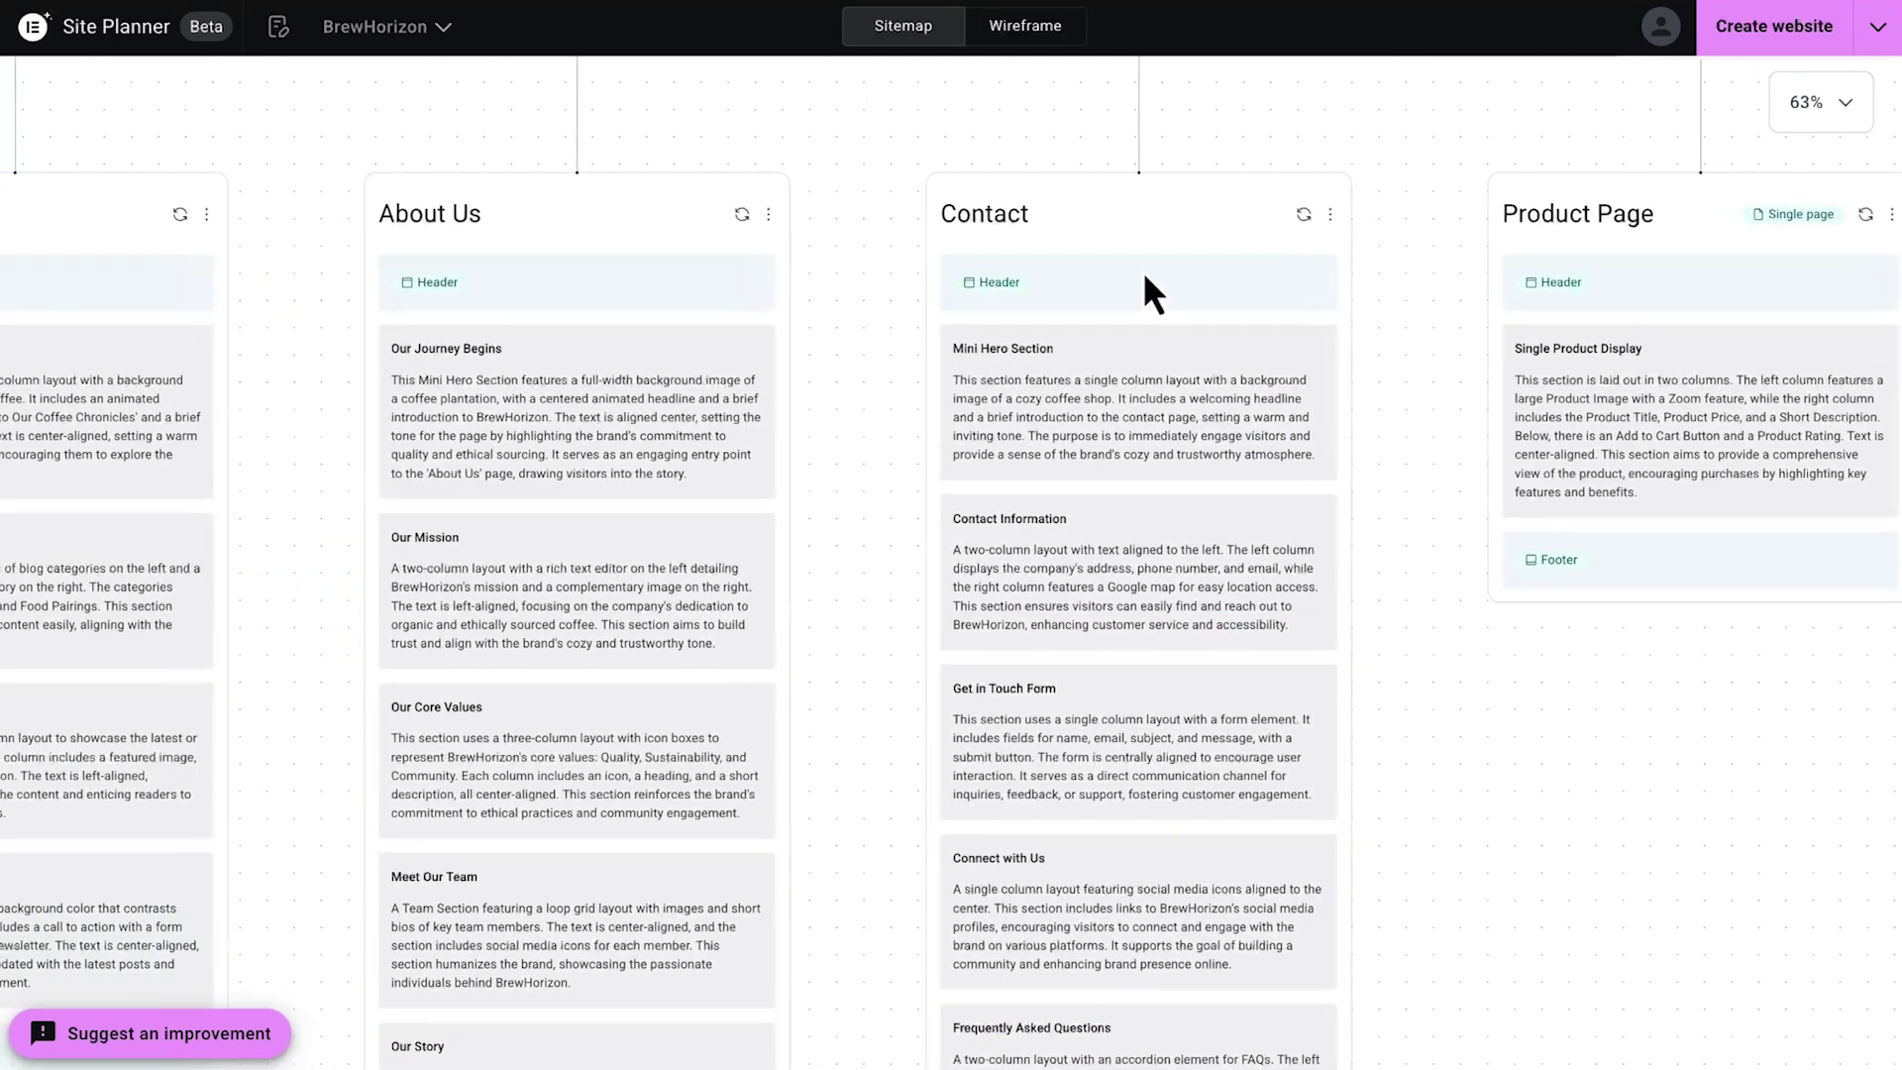
scroll(1143, 270, left, 10)
scroll(1145, 278, left, 11)
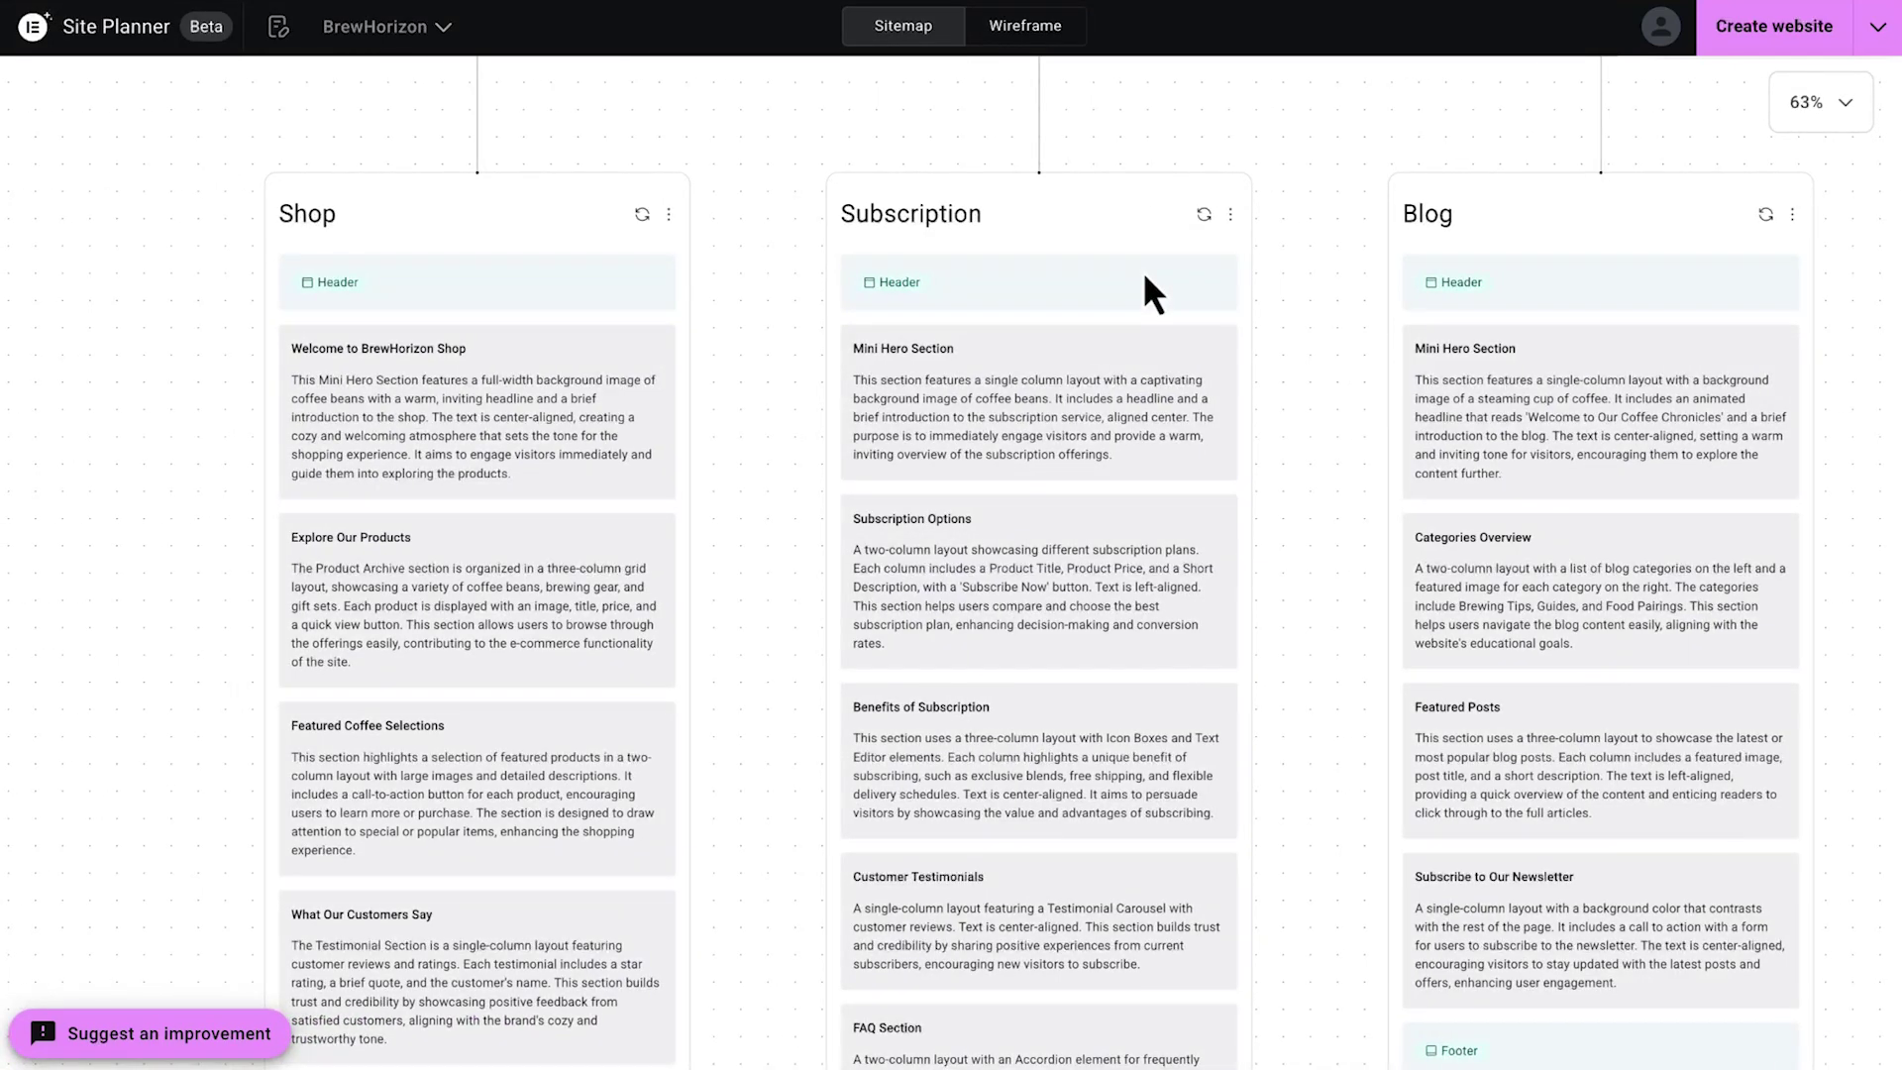
scroll(481, 386, up, 3)
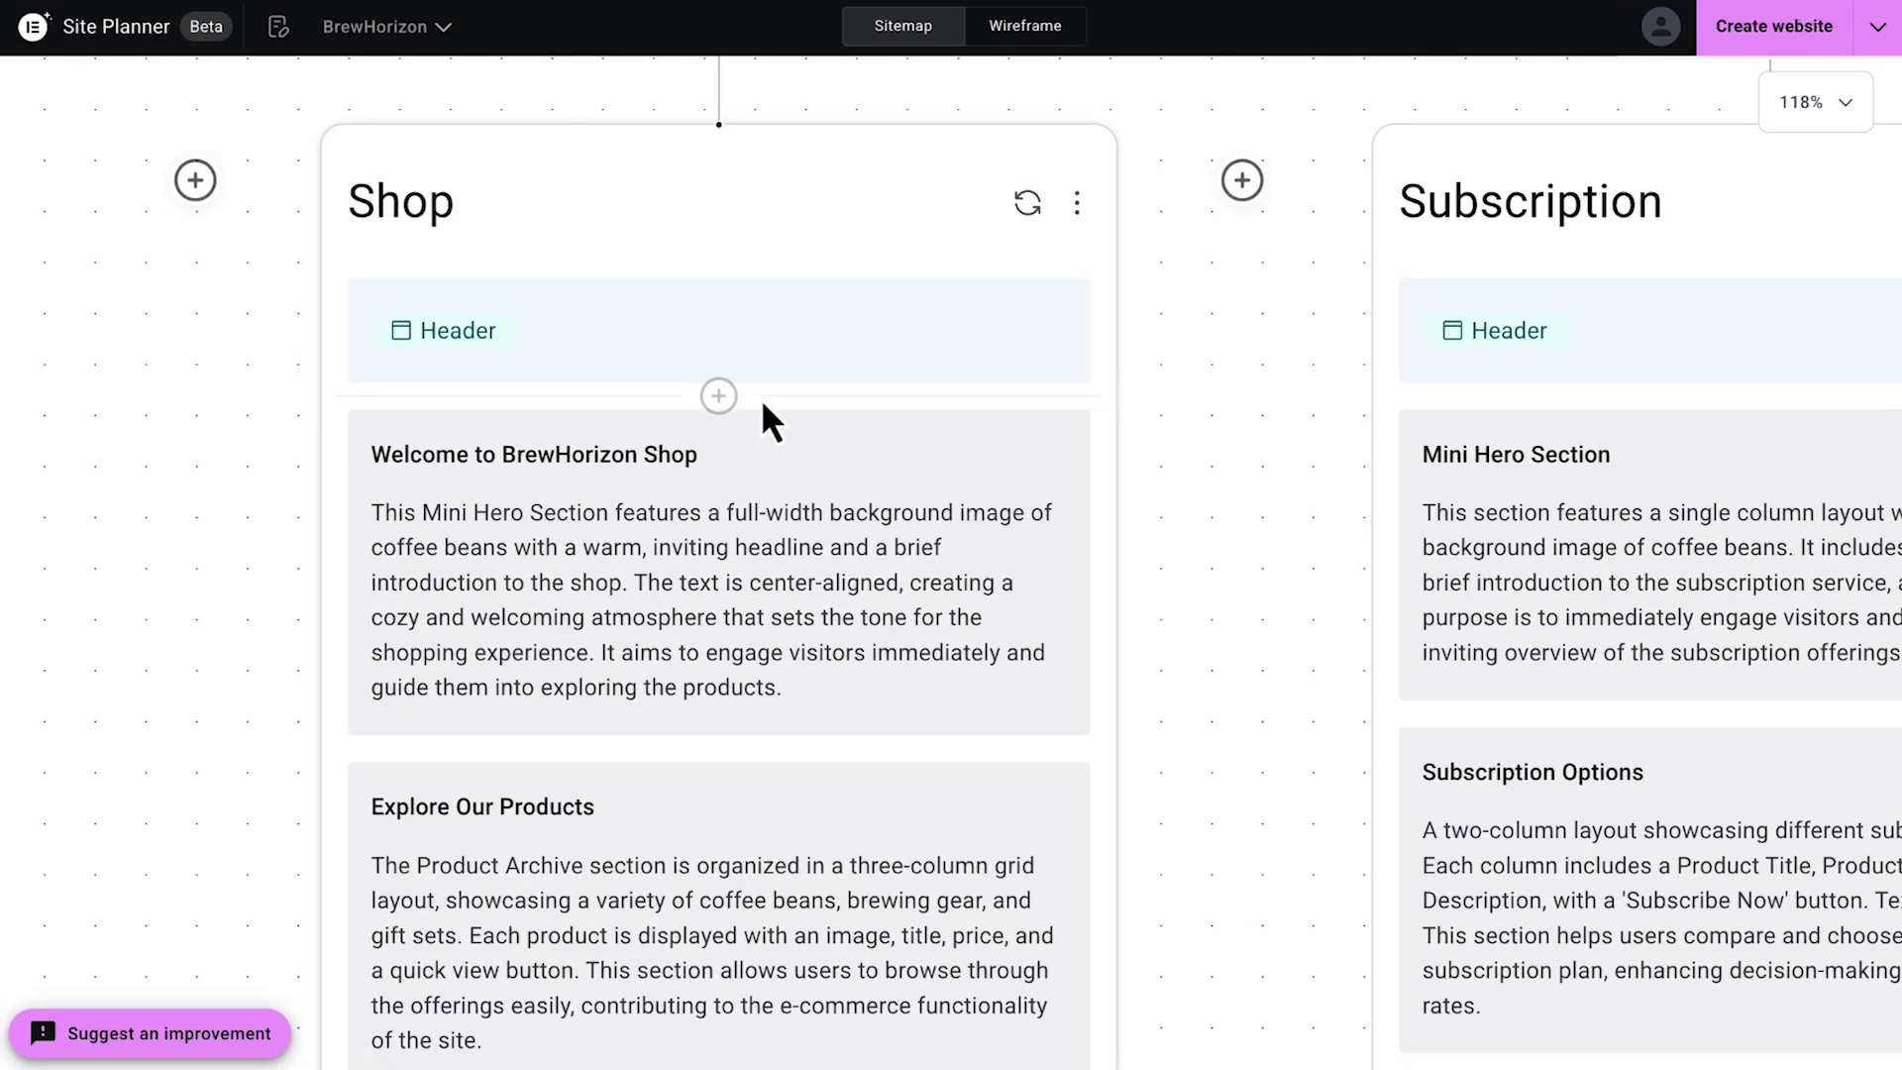
click(1077, 204)
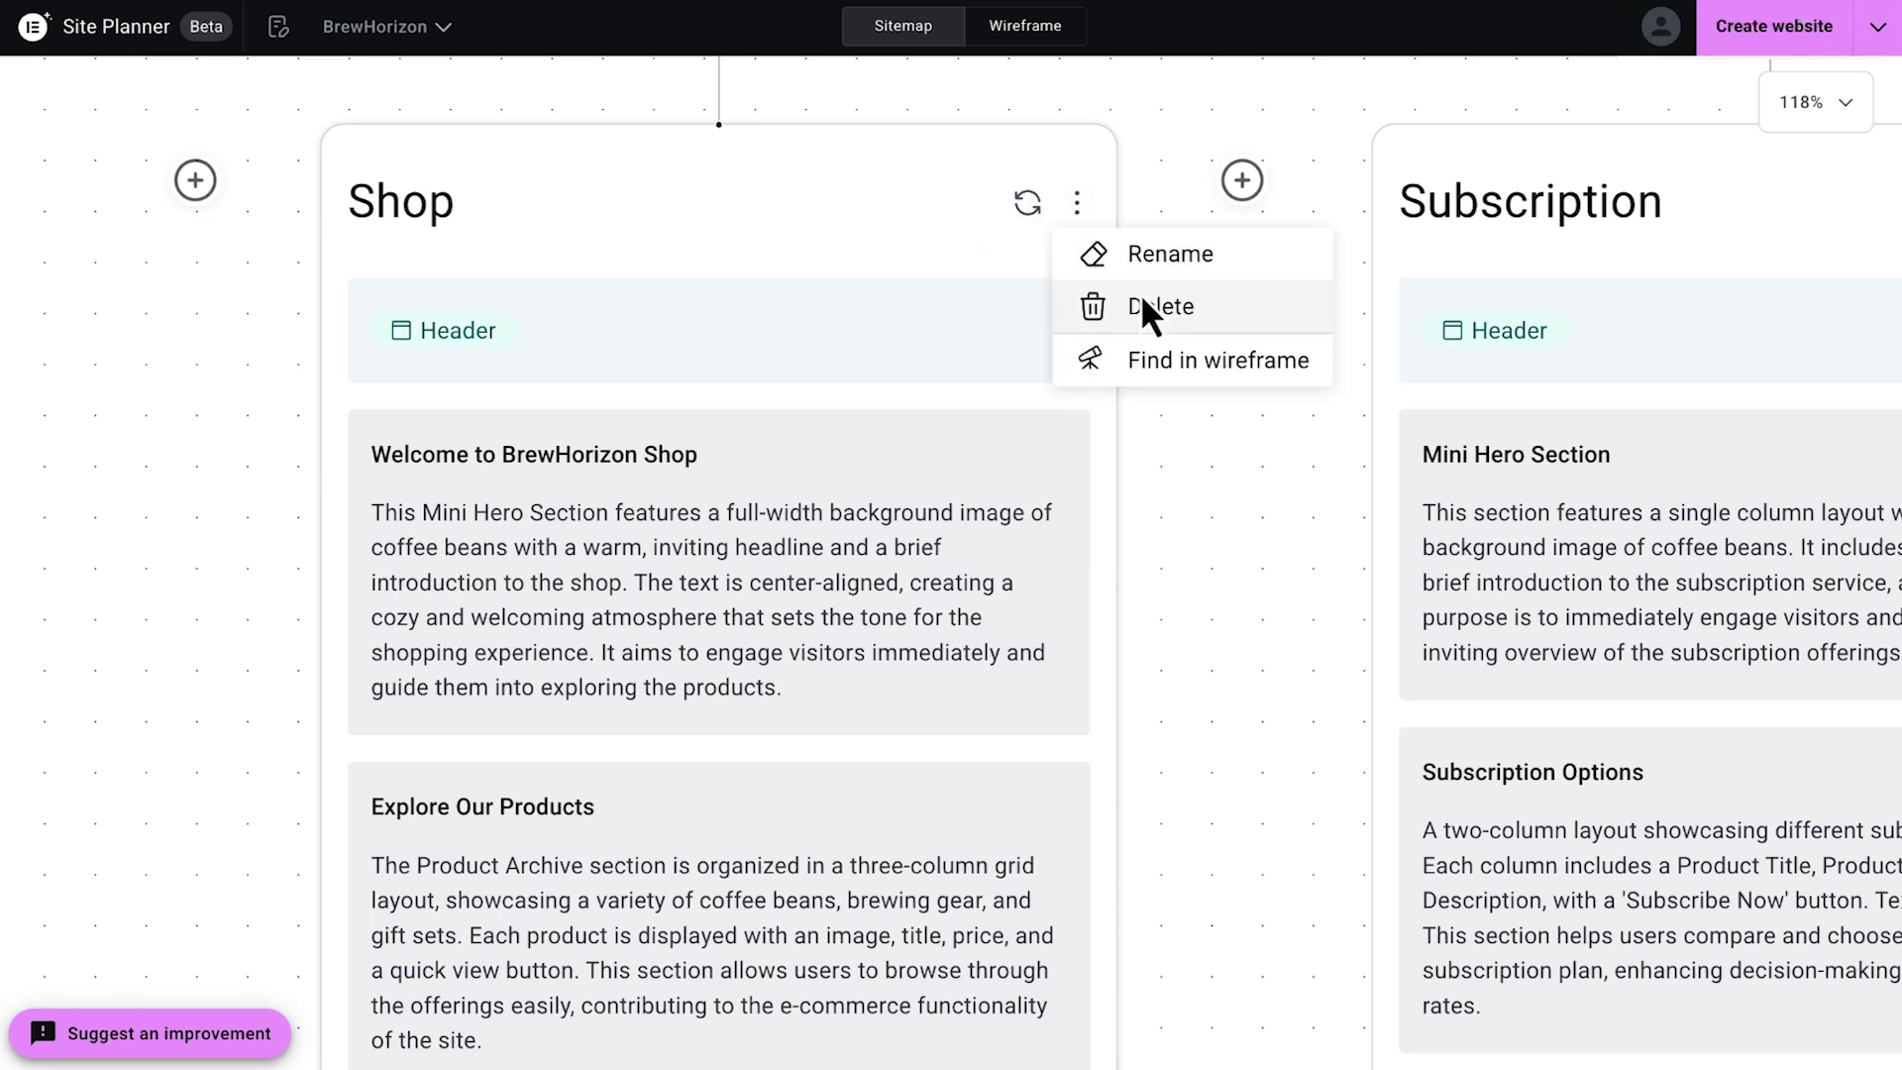
click(1189, 442)
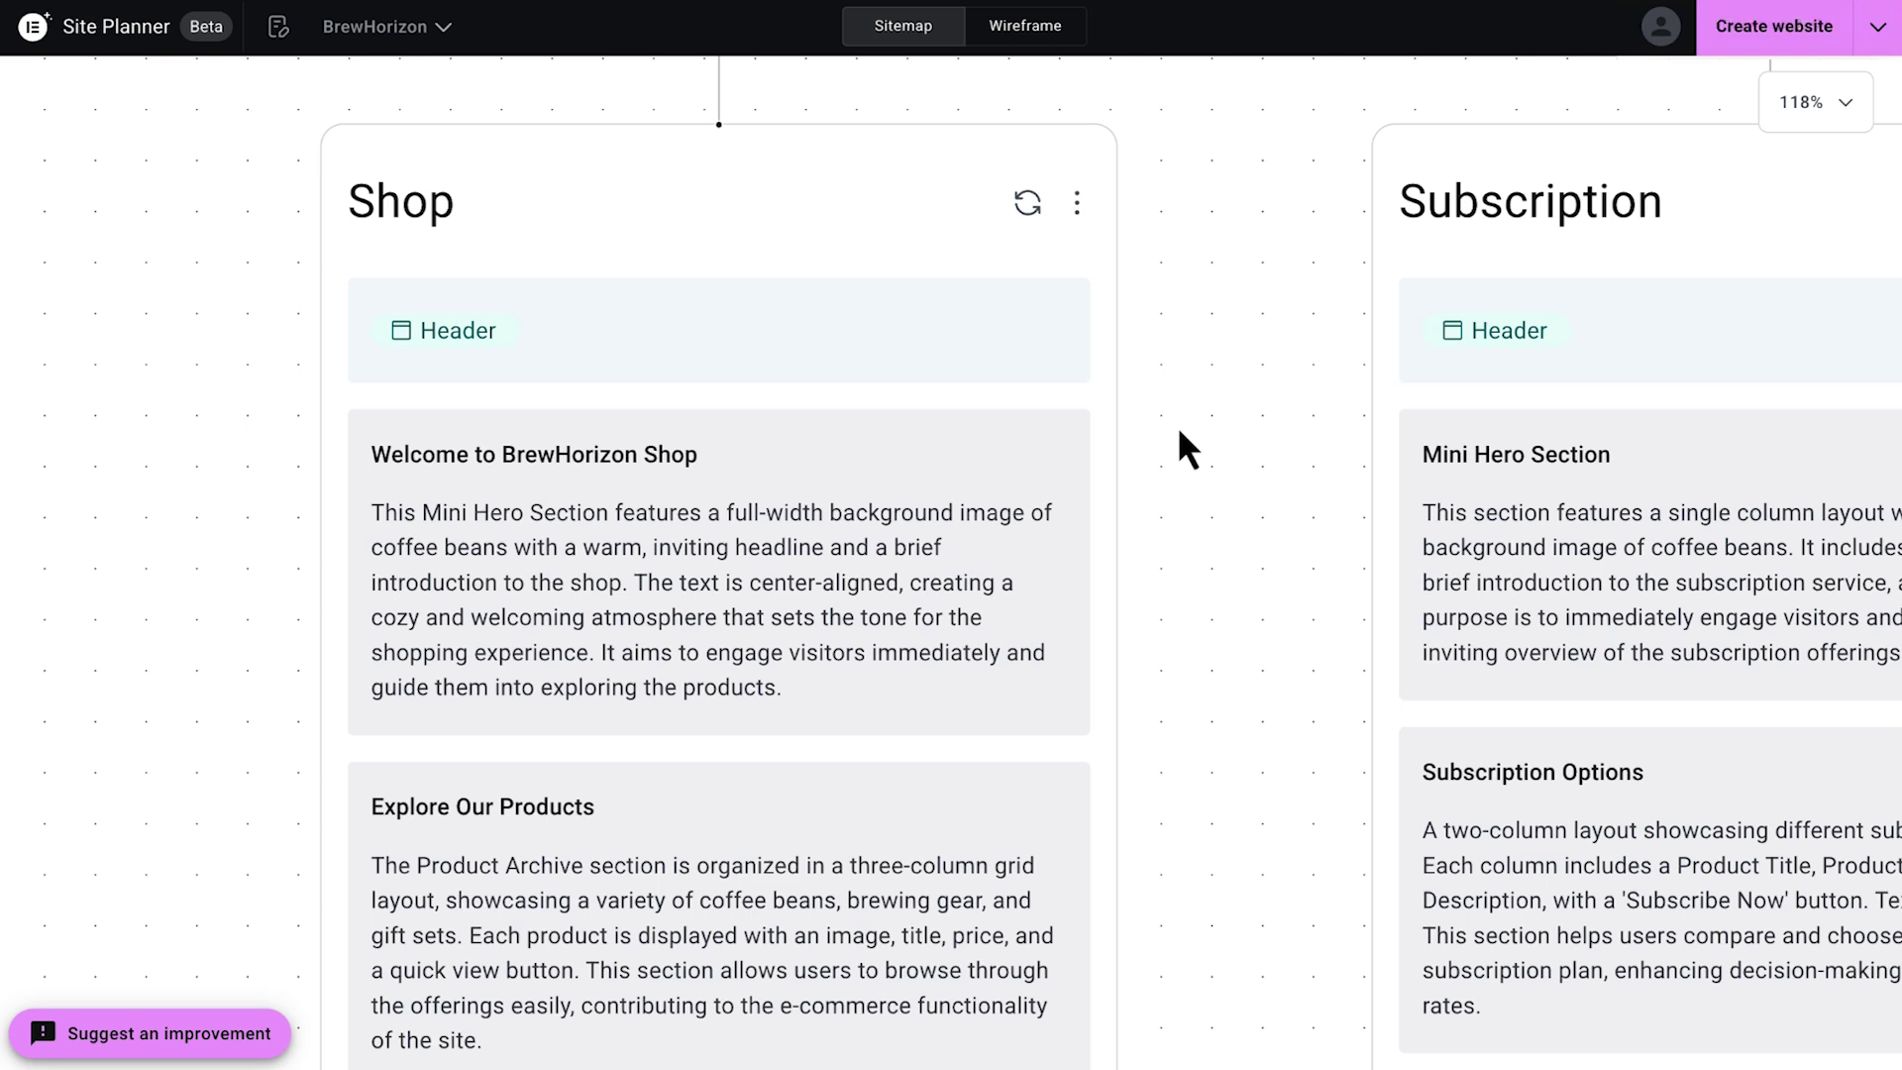
mouse_move(1223, 281)
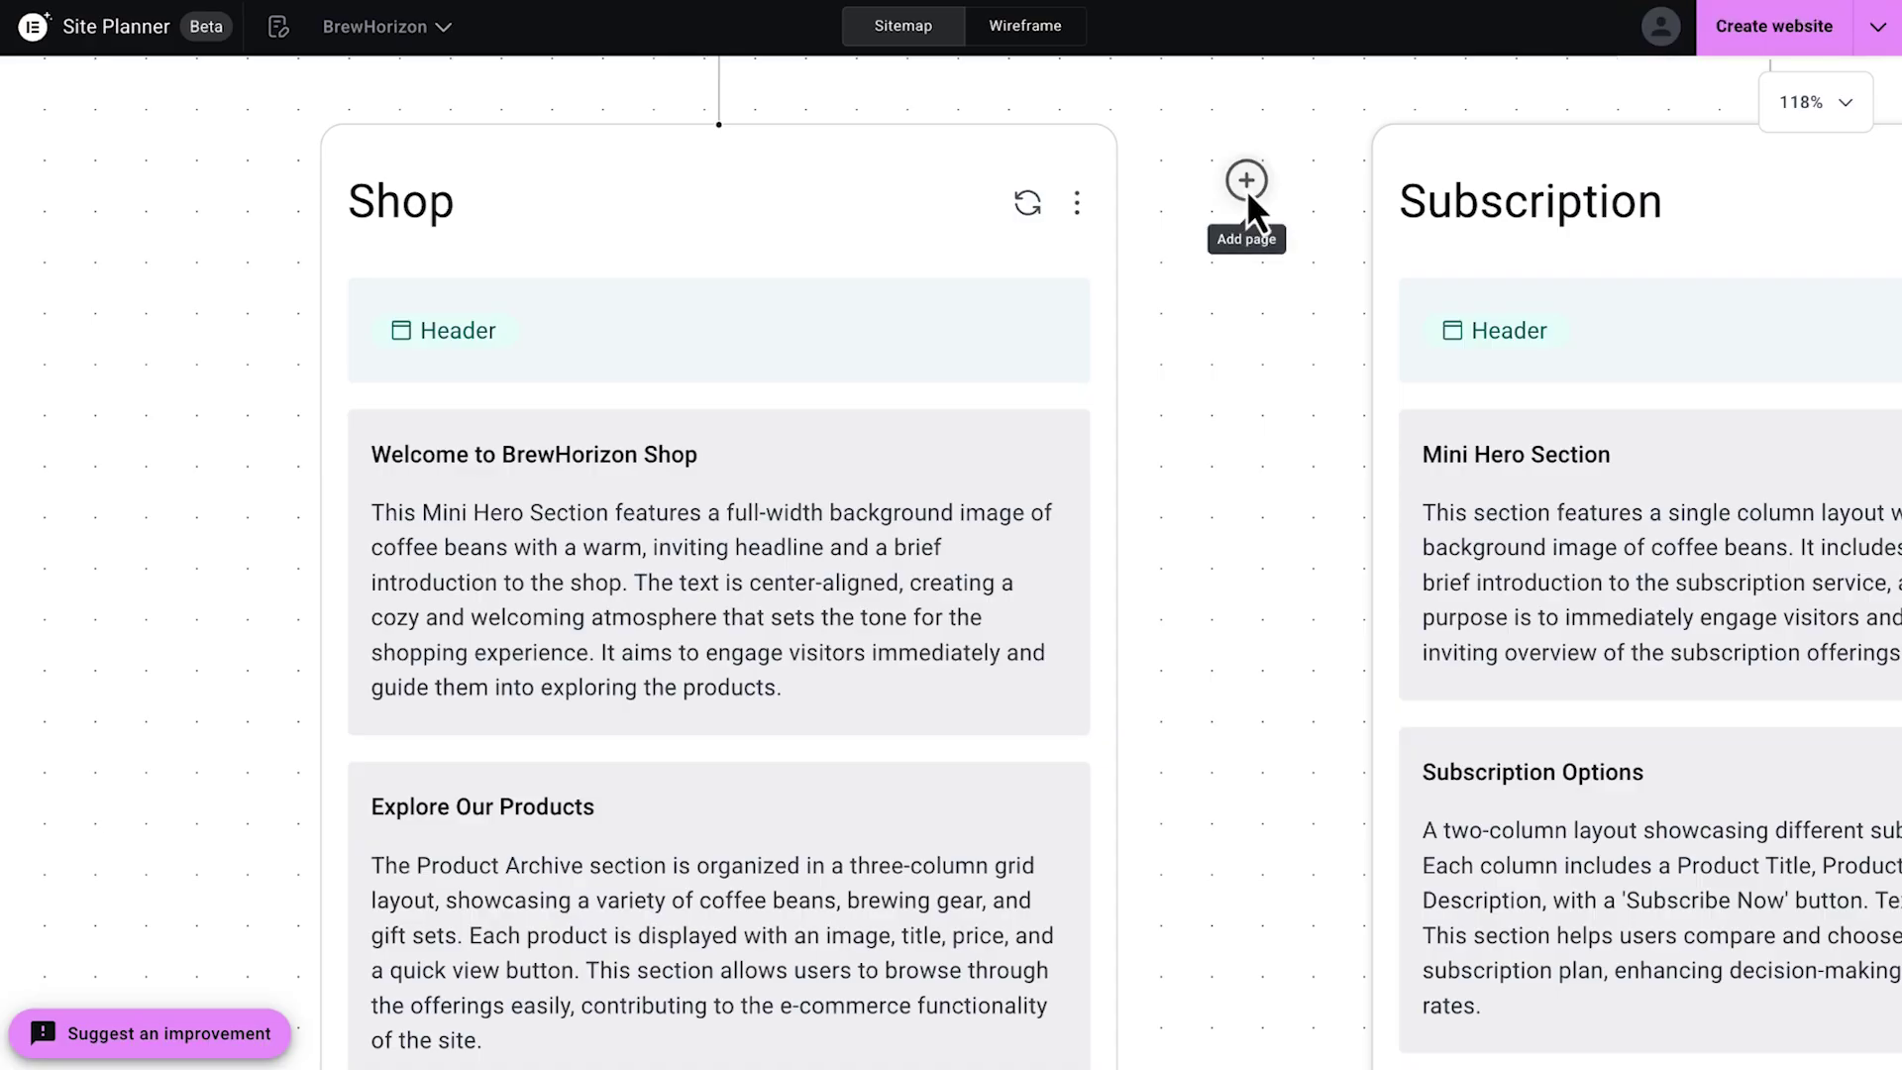
Add a page titled 'Family Business Members' between Shop and Subscription
click(1246, 189)
click(1104, 200)
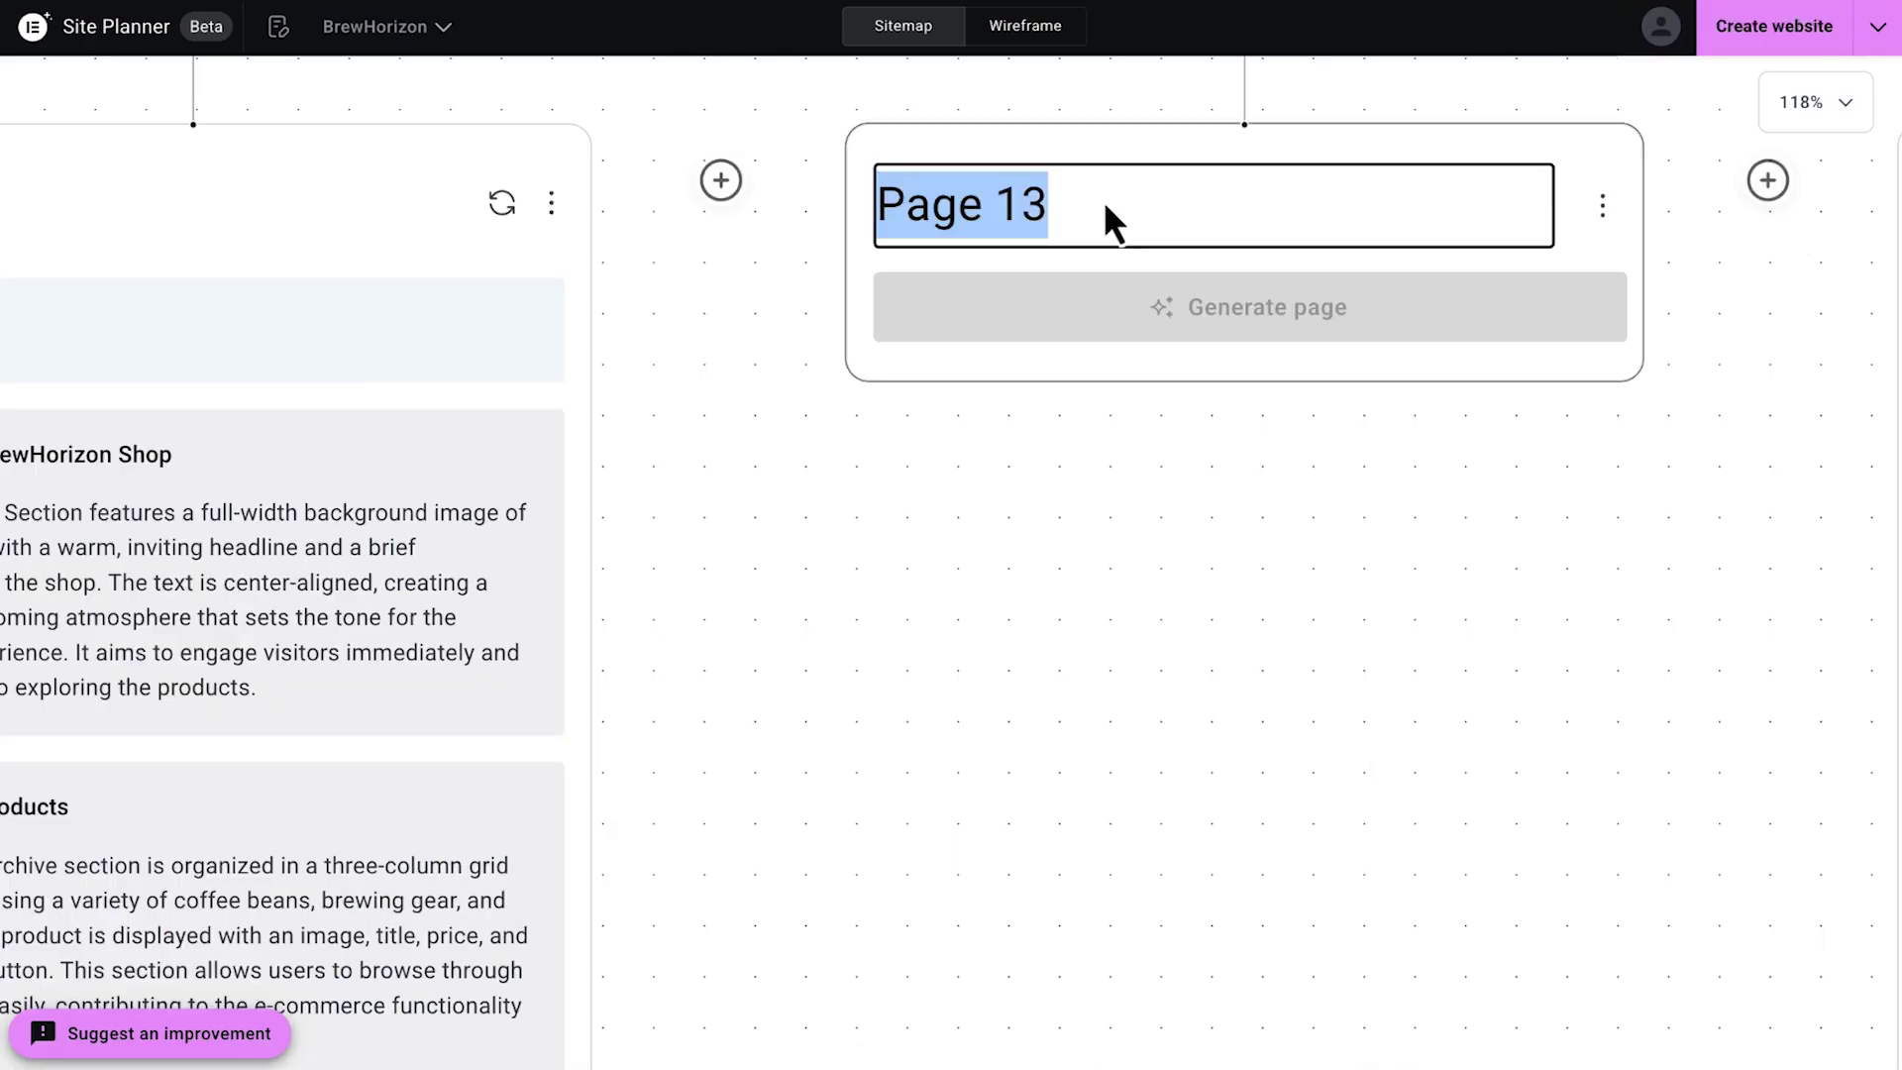
text(Family Business Members)
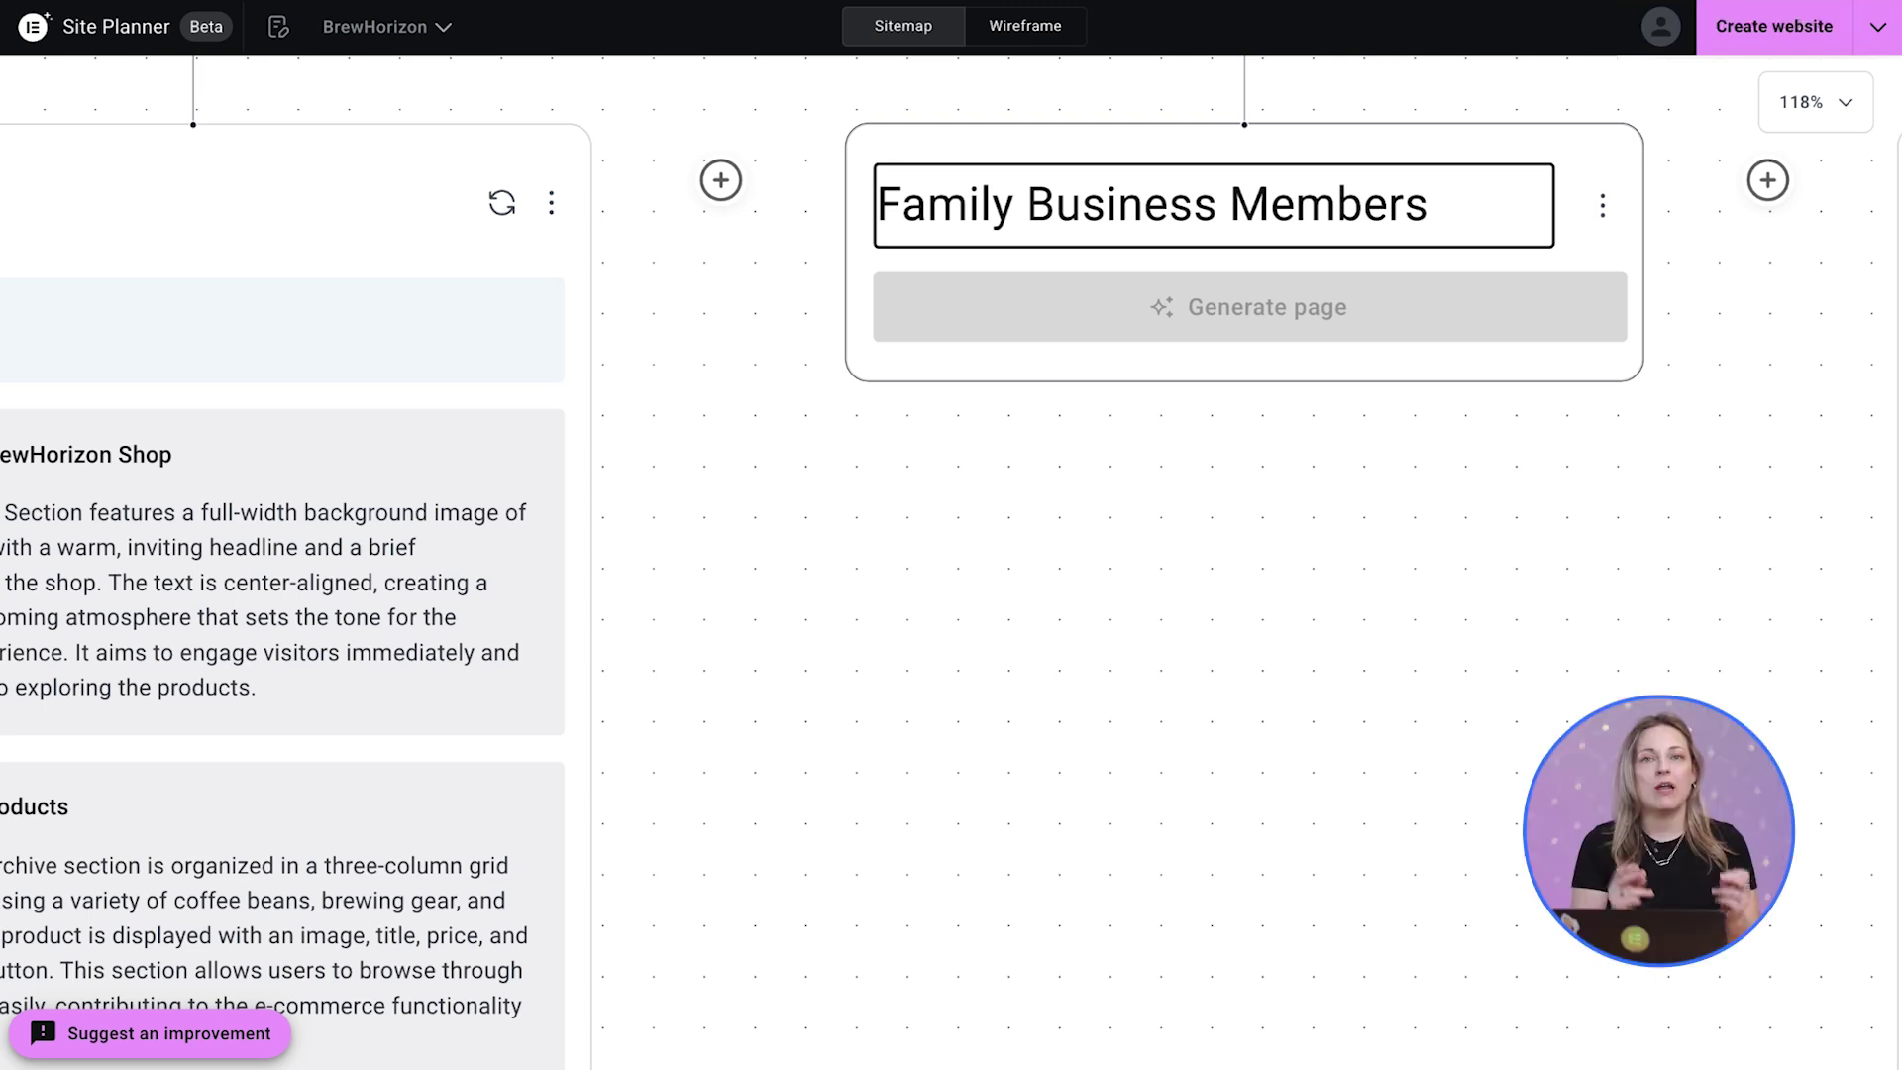
key(Return)
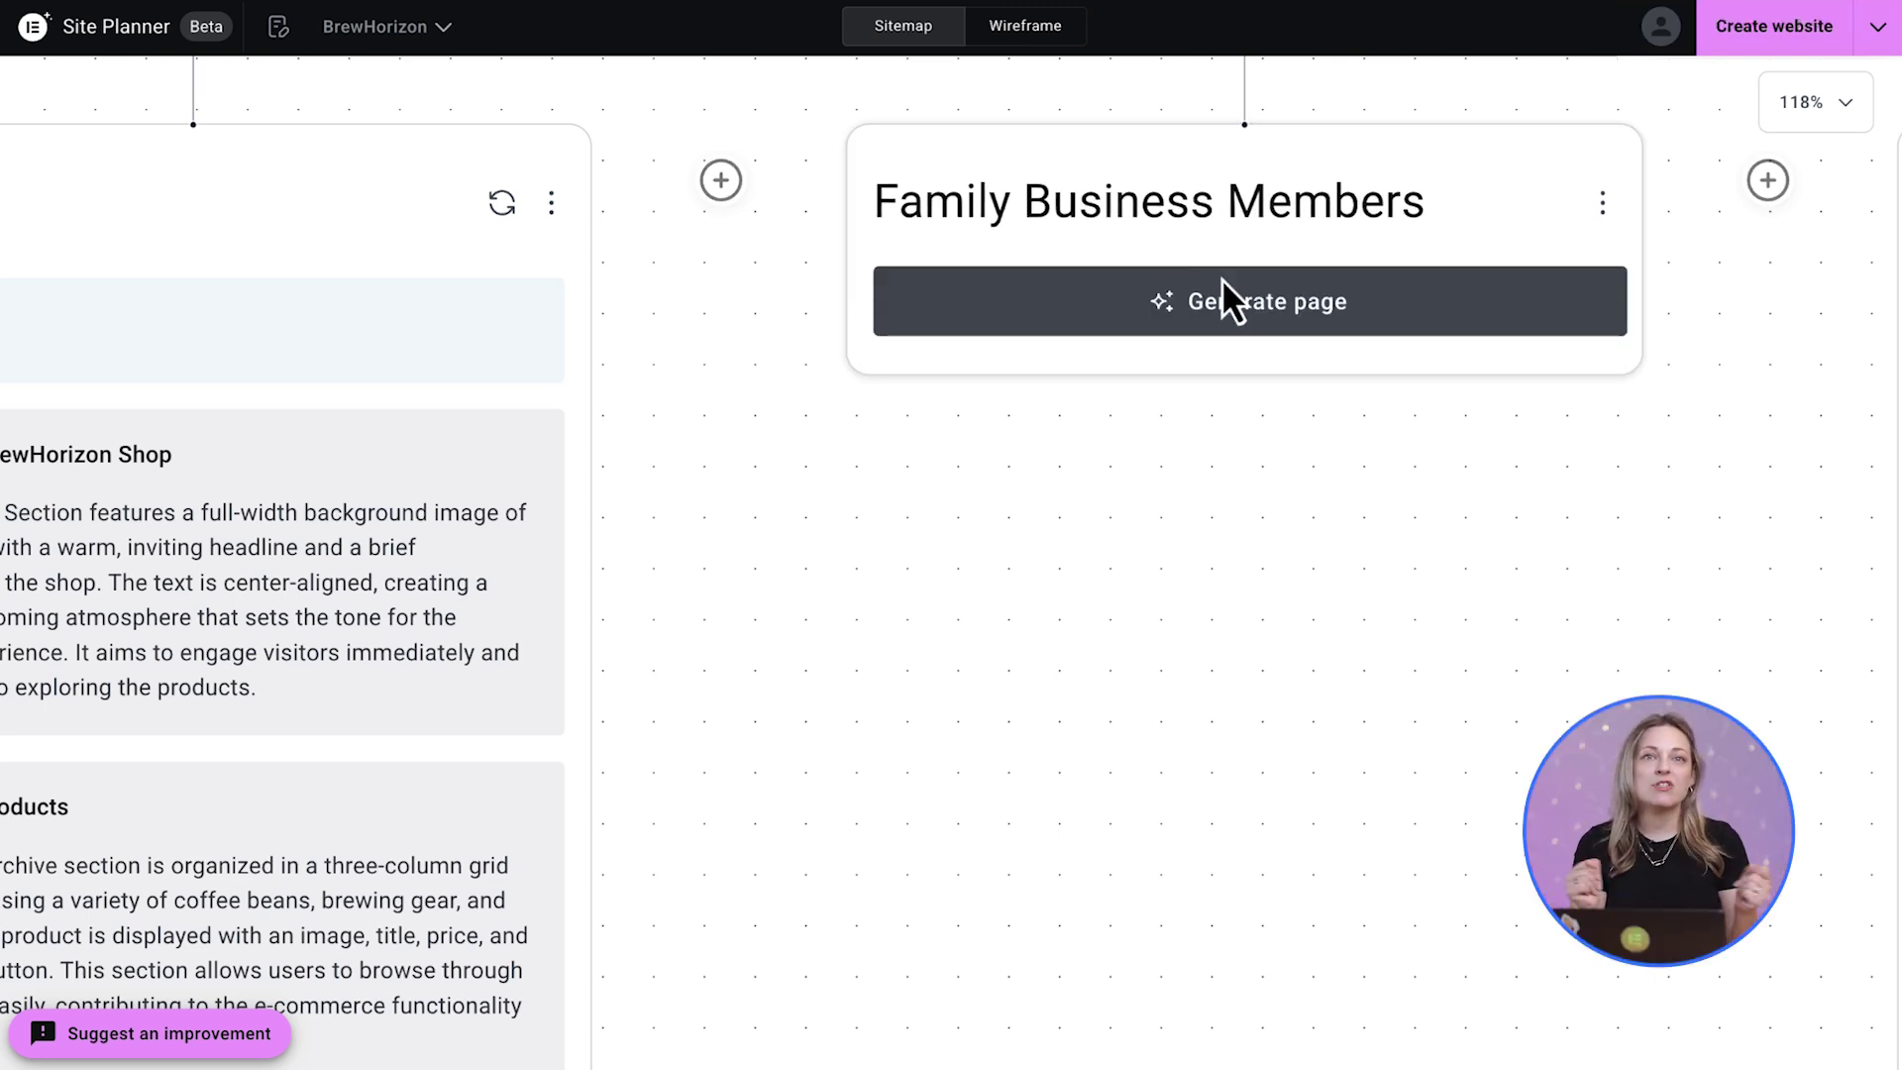
Generate sections for the Family Business Members page and review them
click(1241, 311)
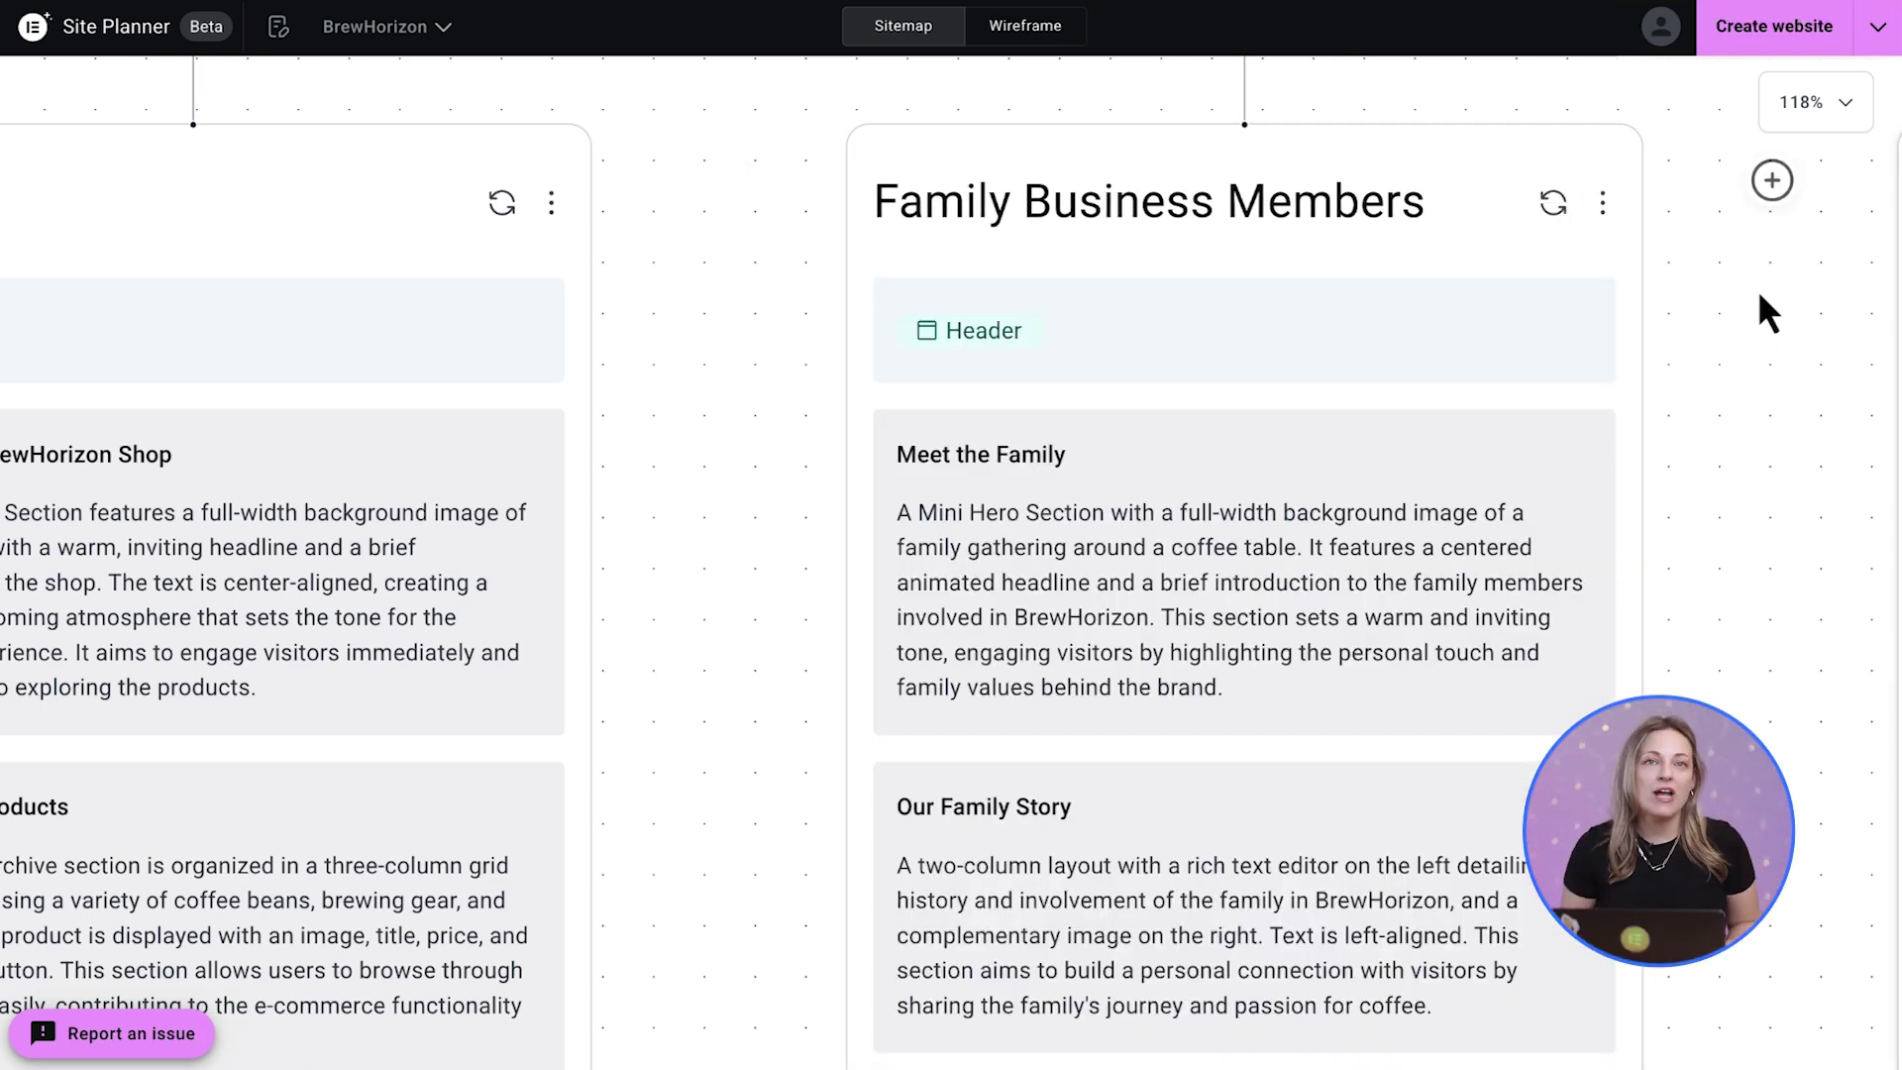
scroll(1759, 297, right, 5)
scroll(1515, 356, down, 12)
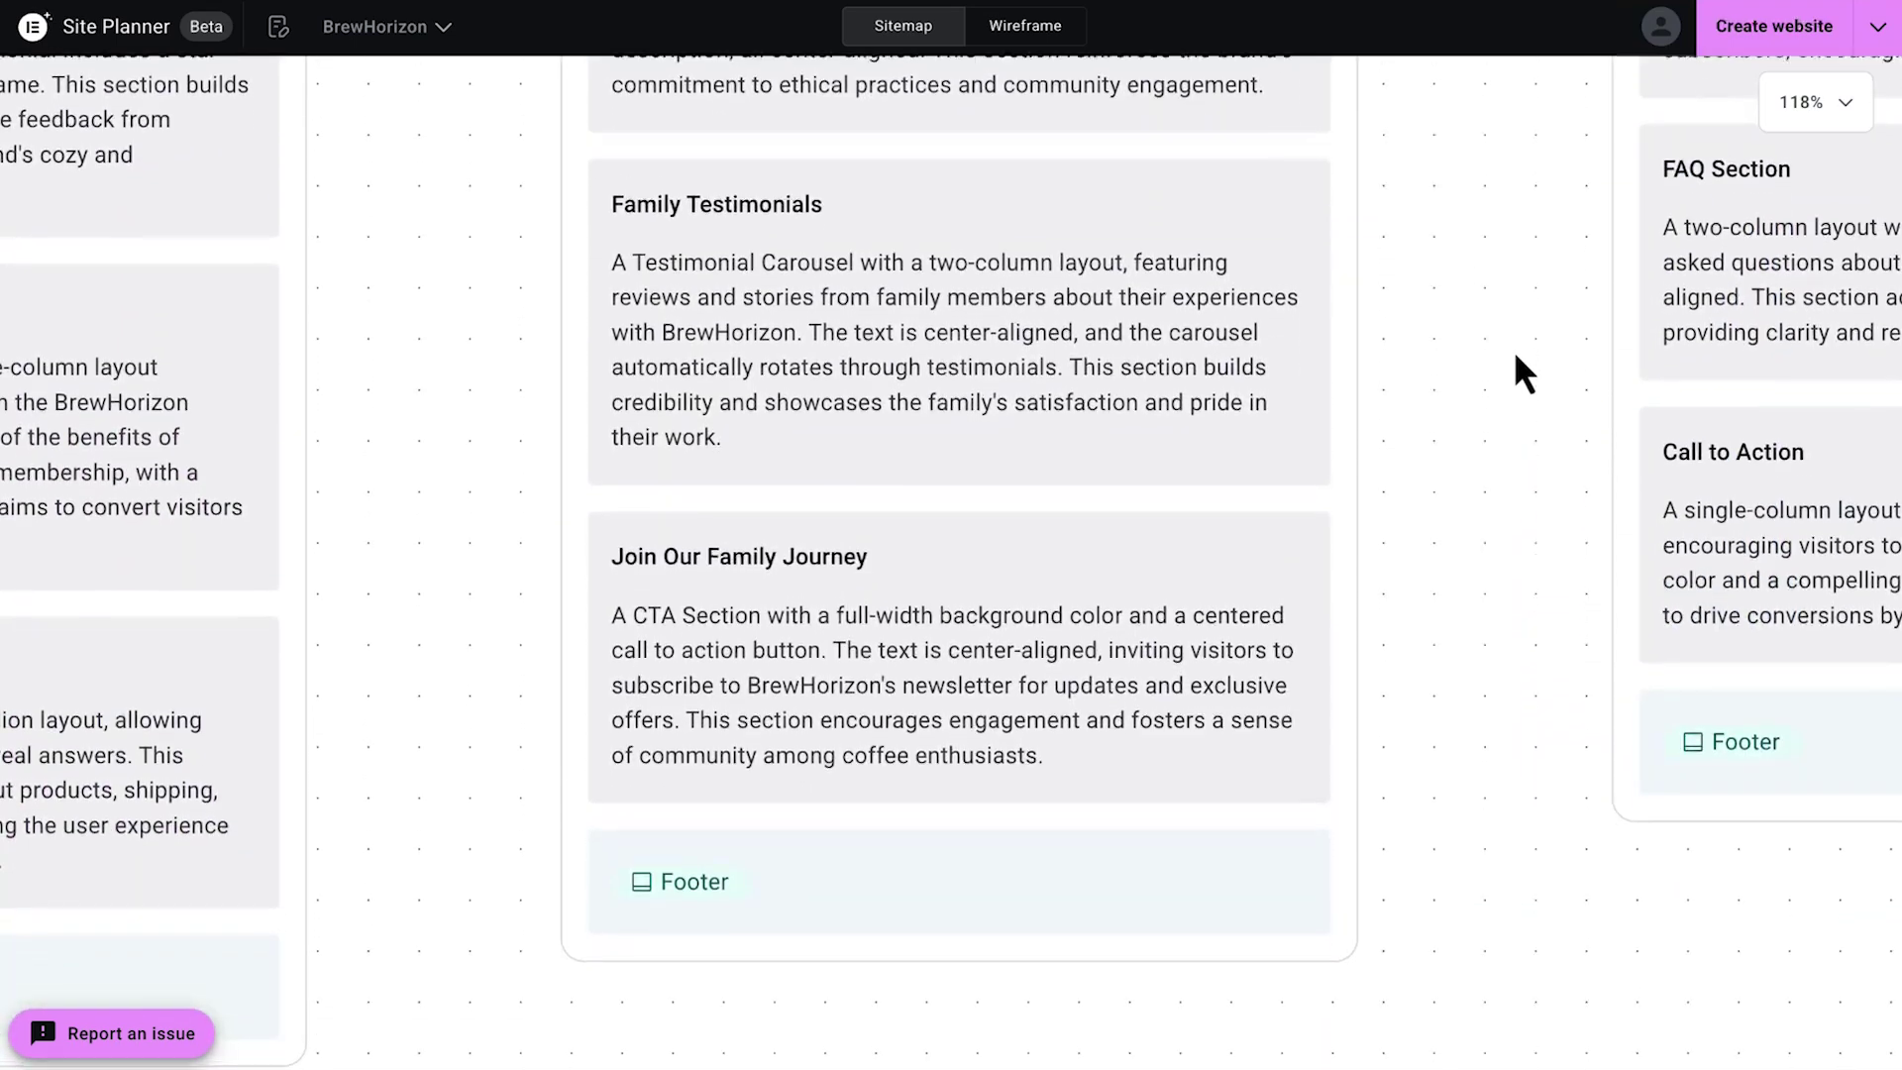
scroll(1516, 357, up, 14)
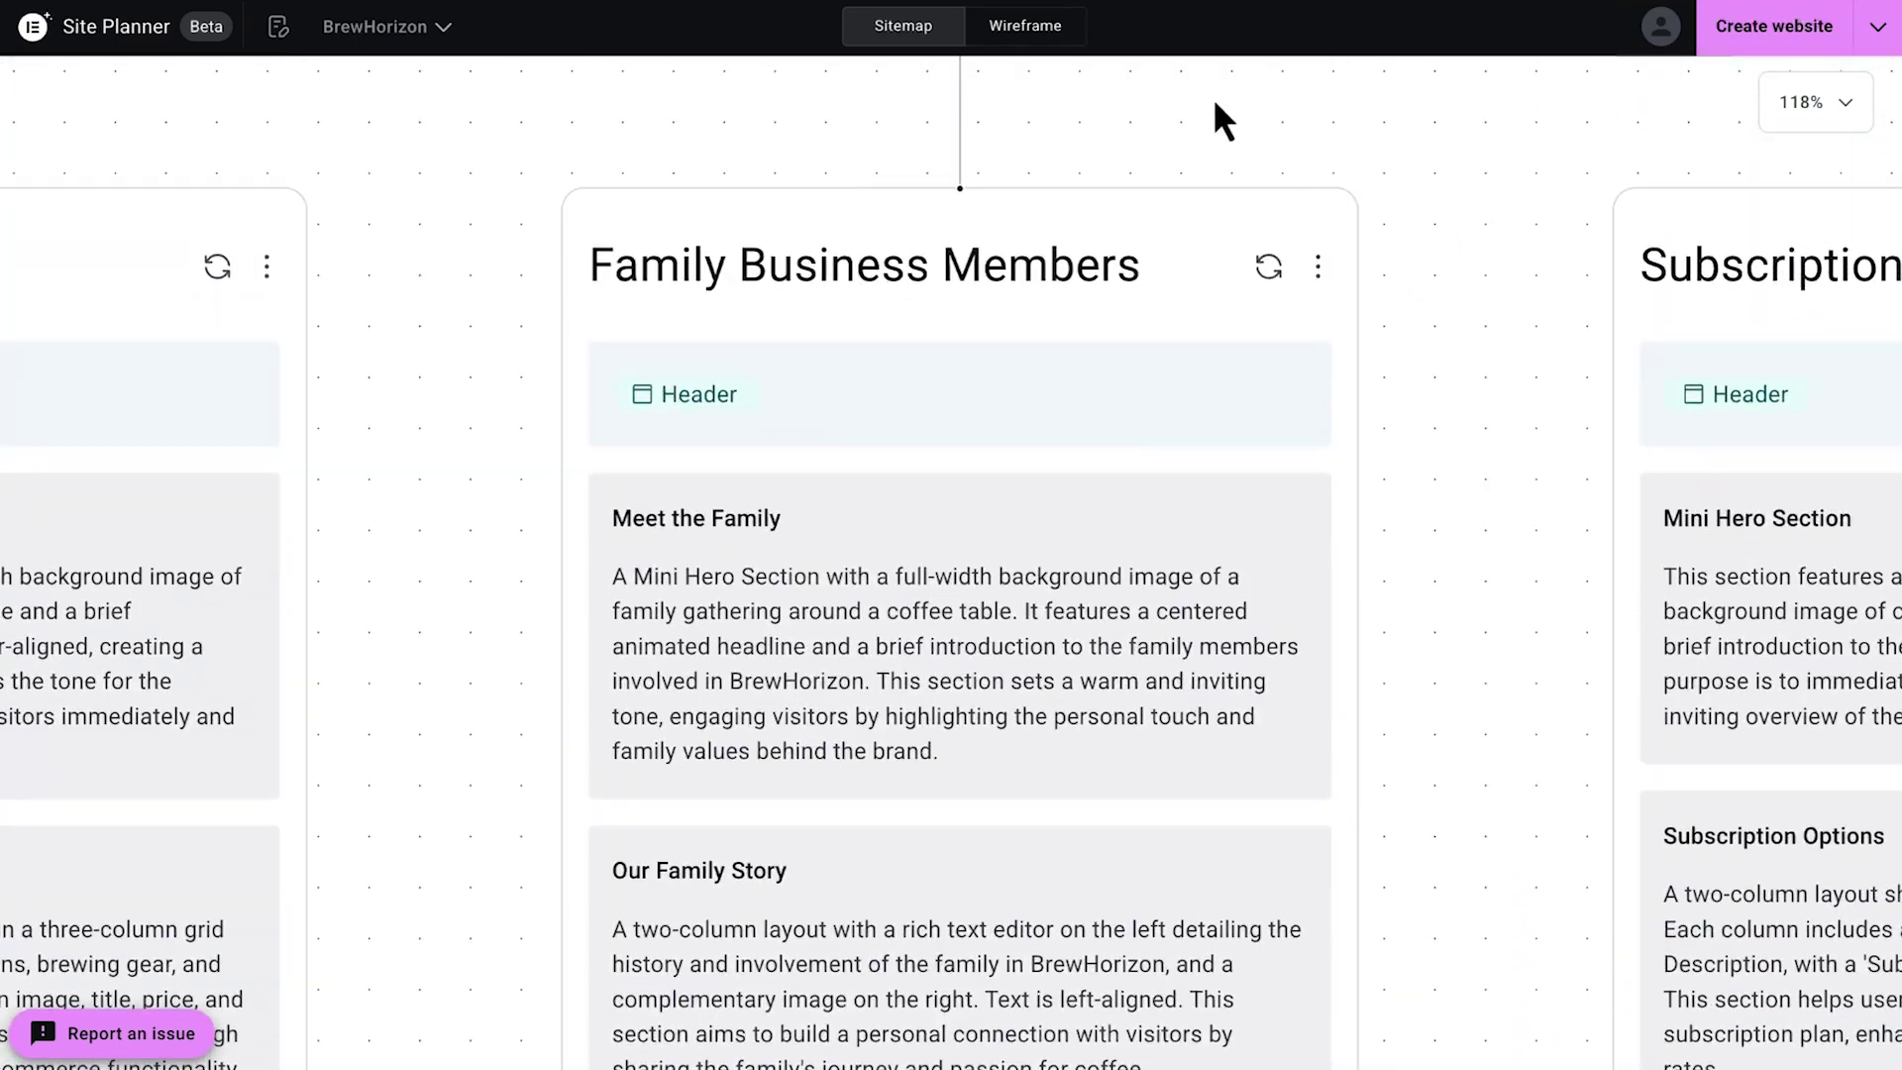
Switch to the Wireframe view and review the site's Colors, Fonts and Logo settings
click(1038, 34)
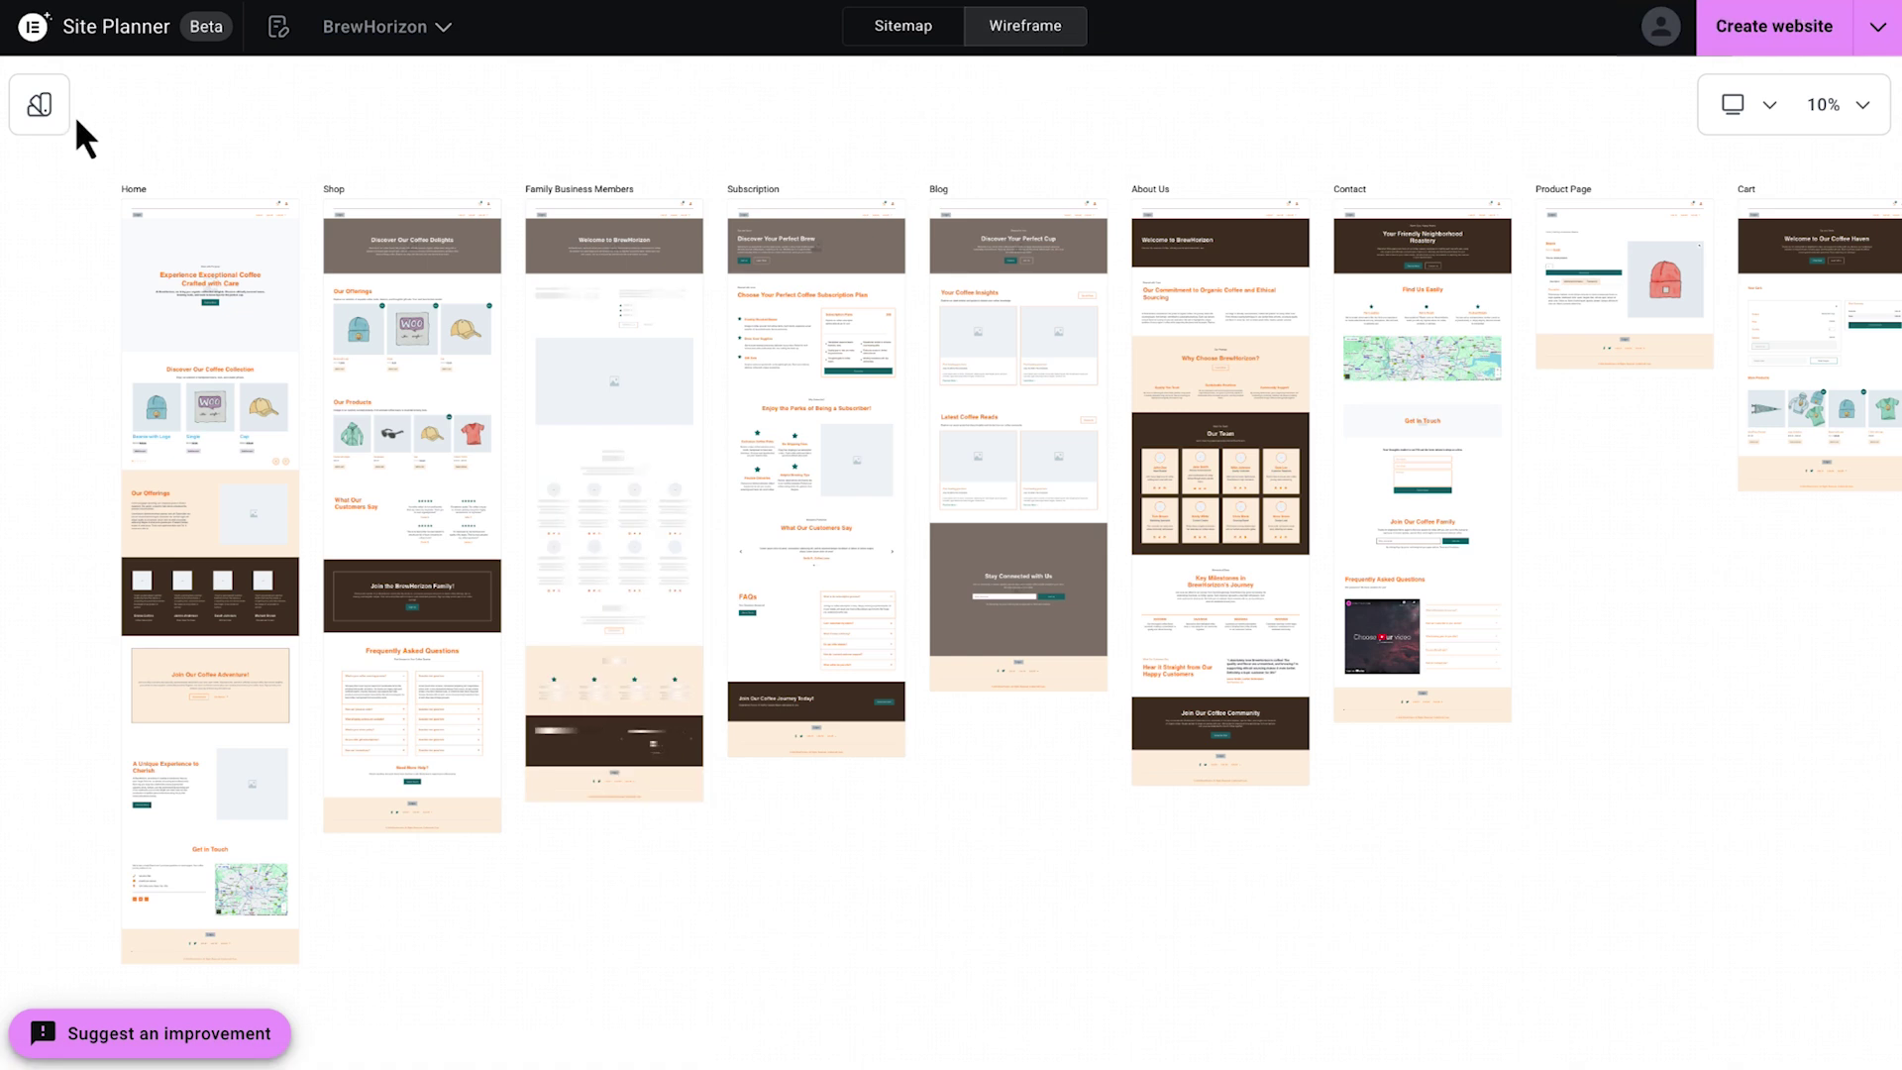
click(42, 109)
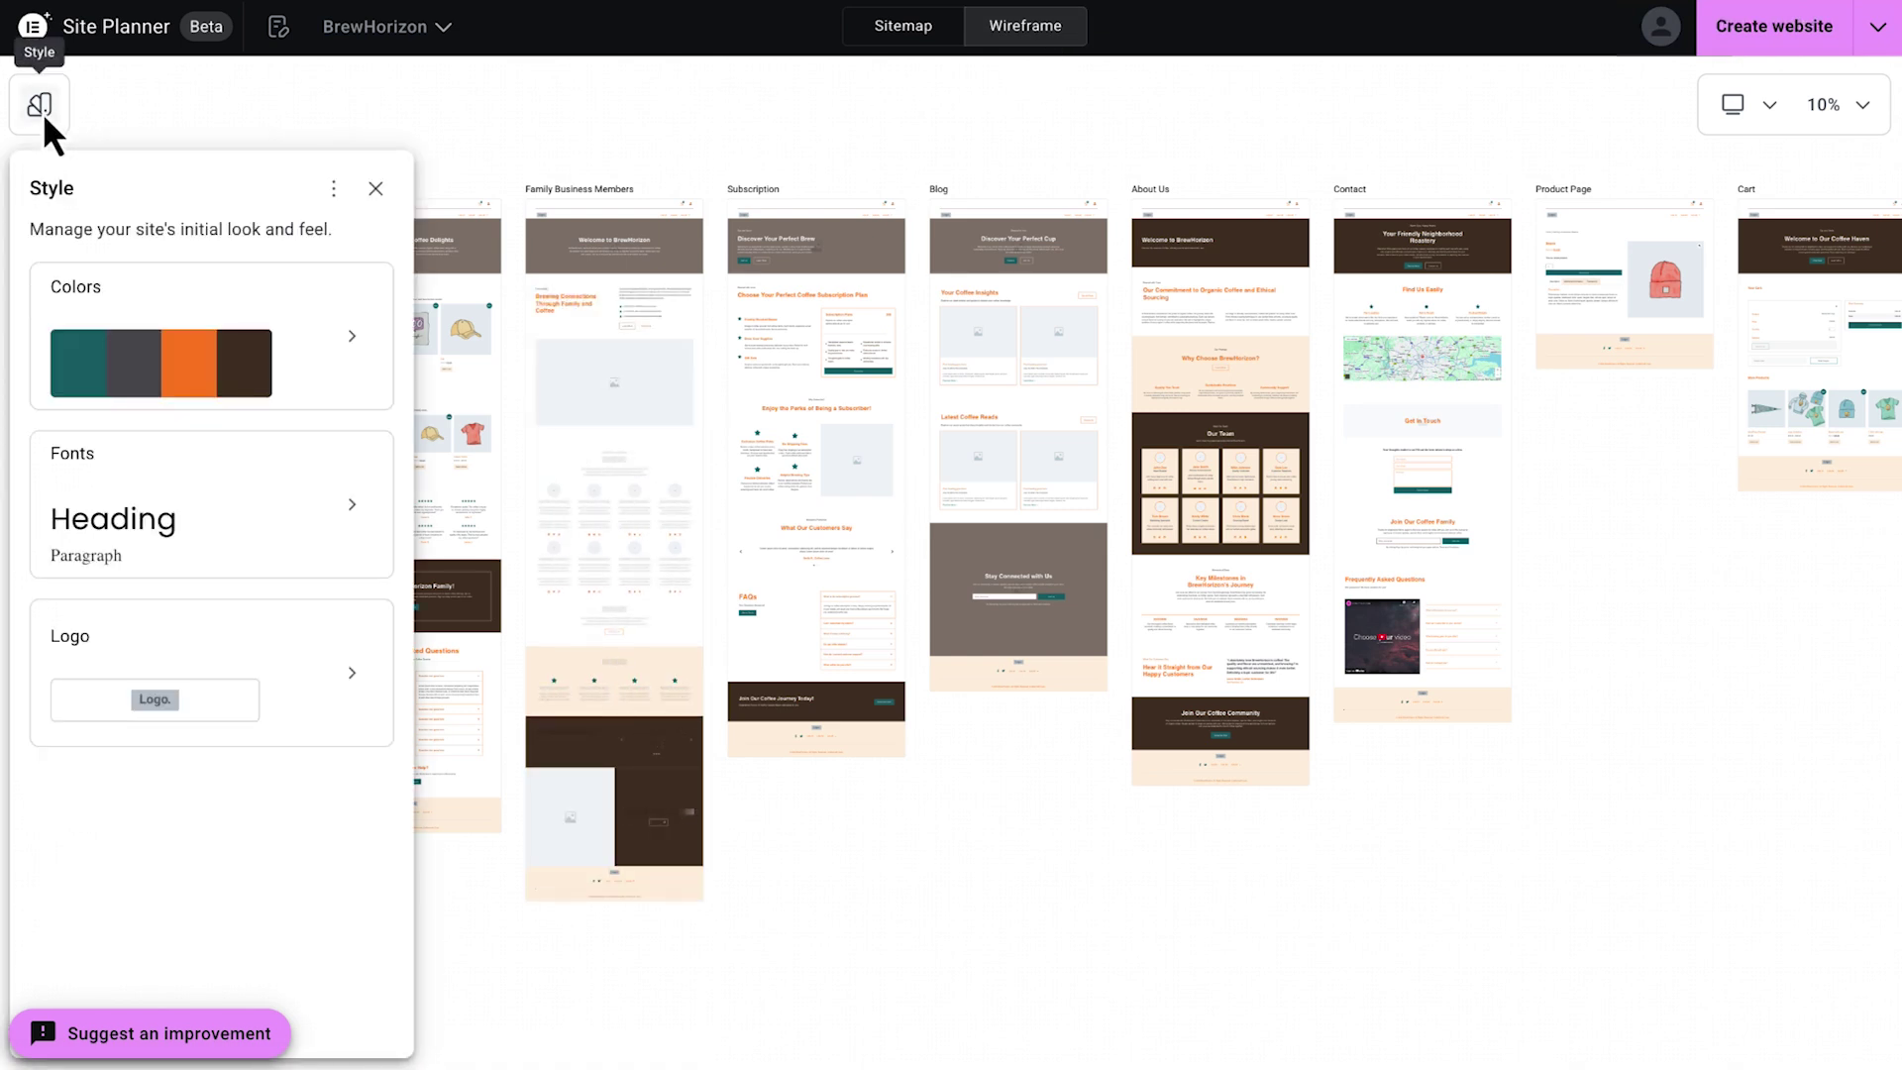
click(375, 188)
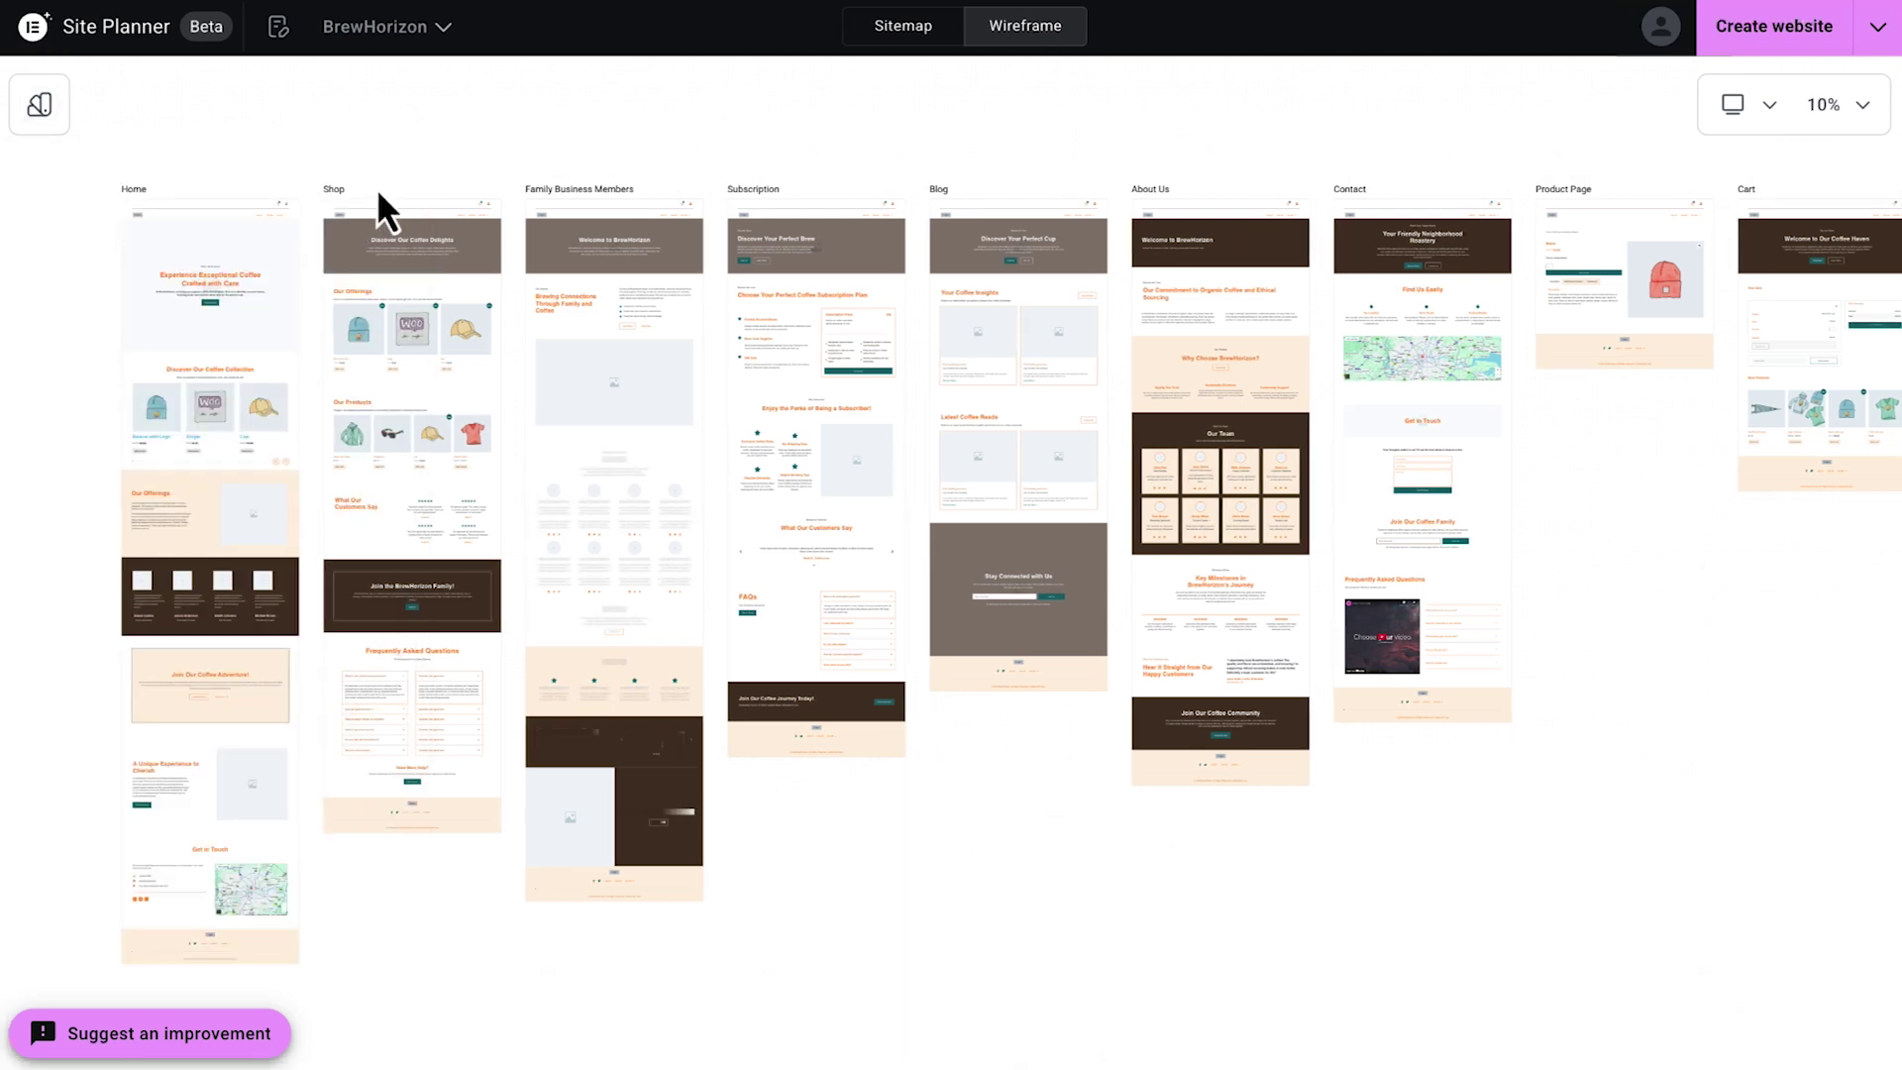
click(276, 27)
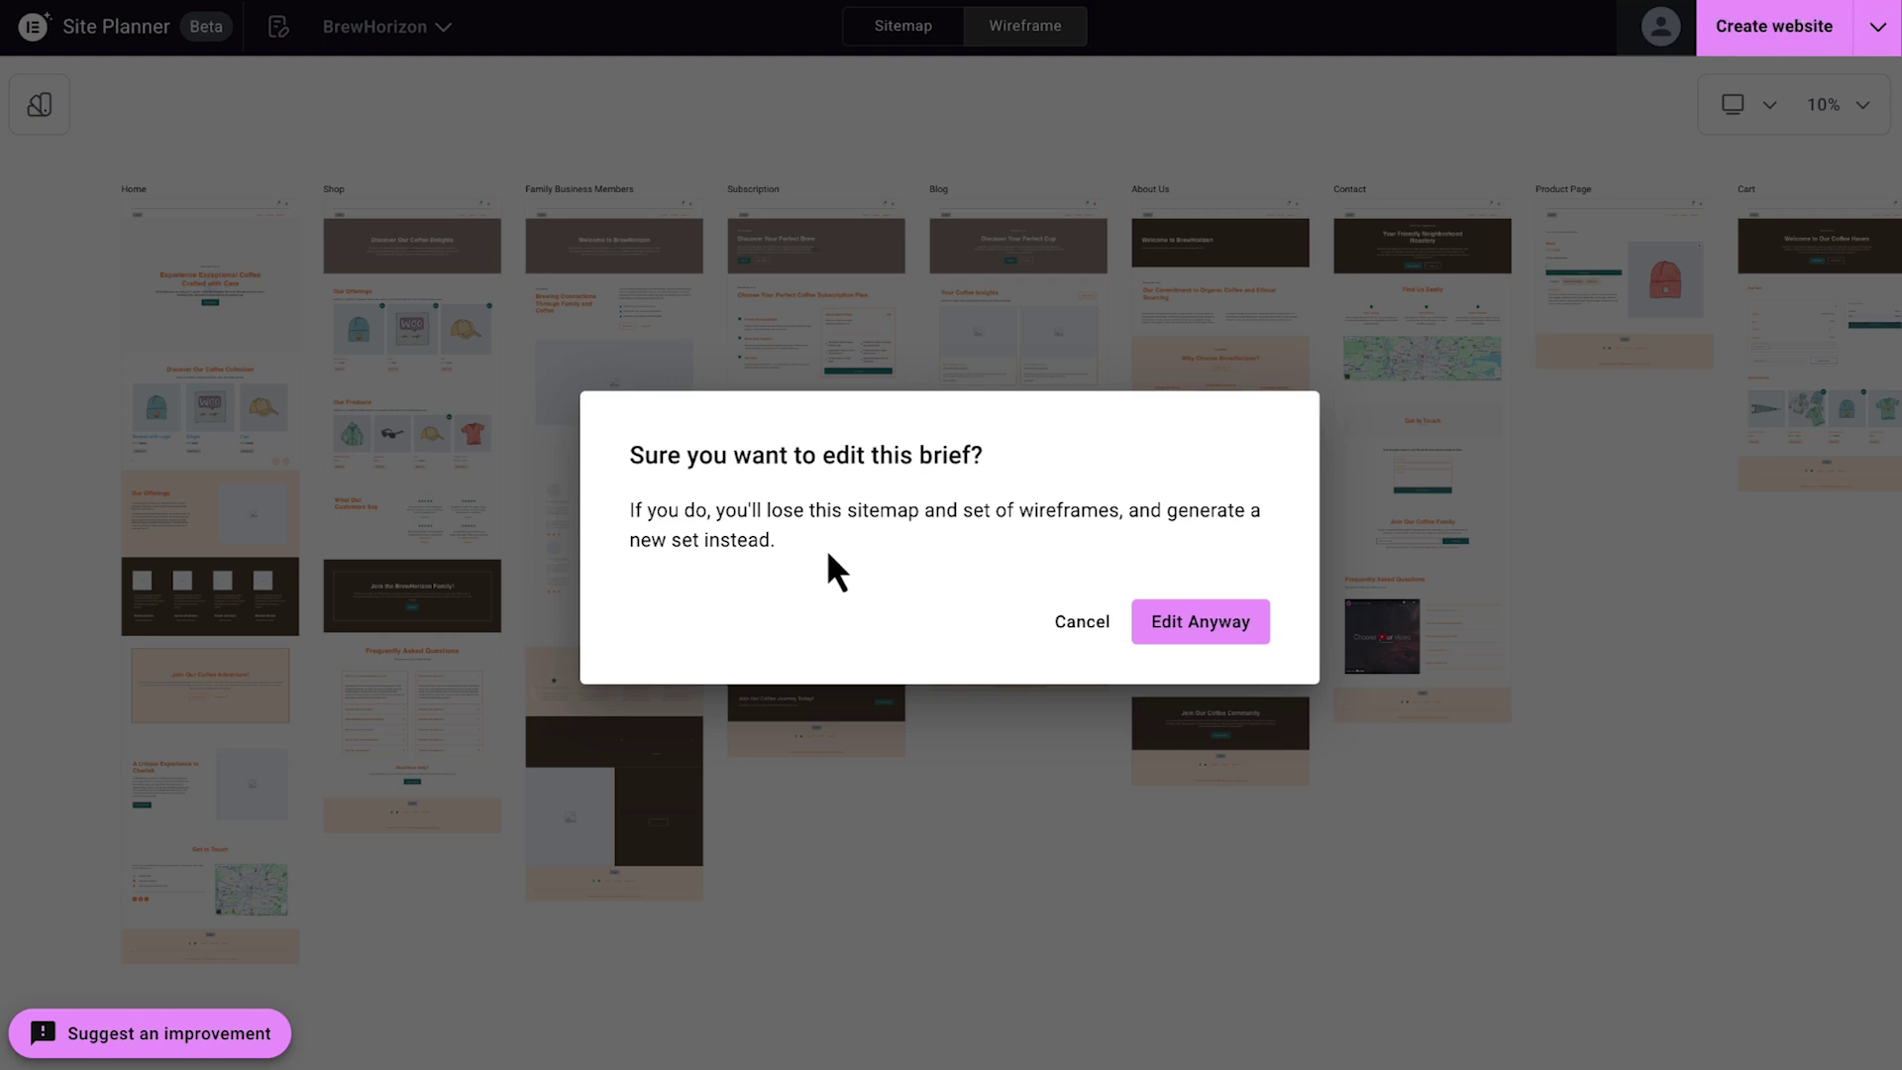
click(1069, 634)
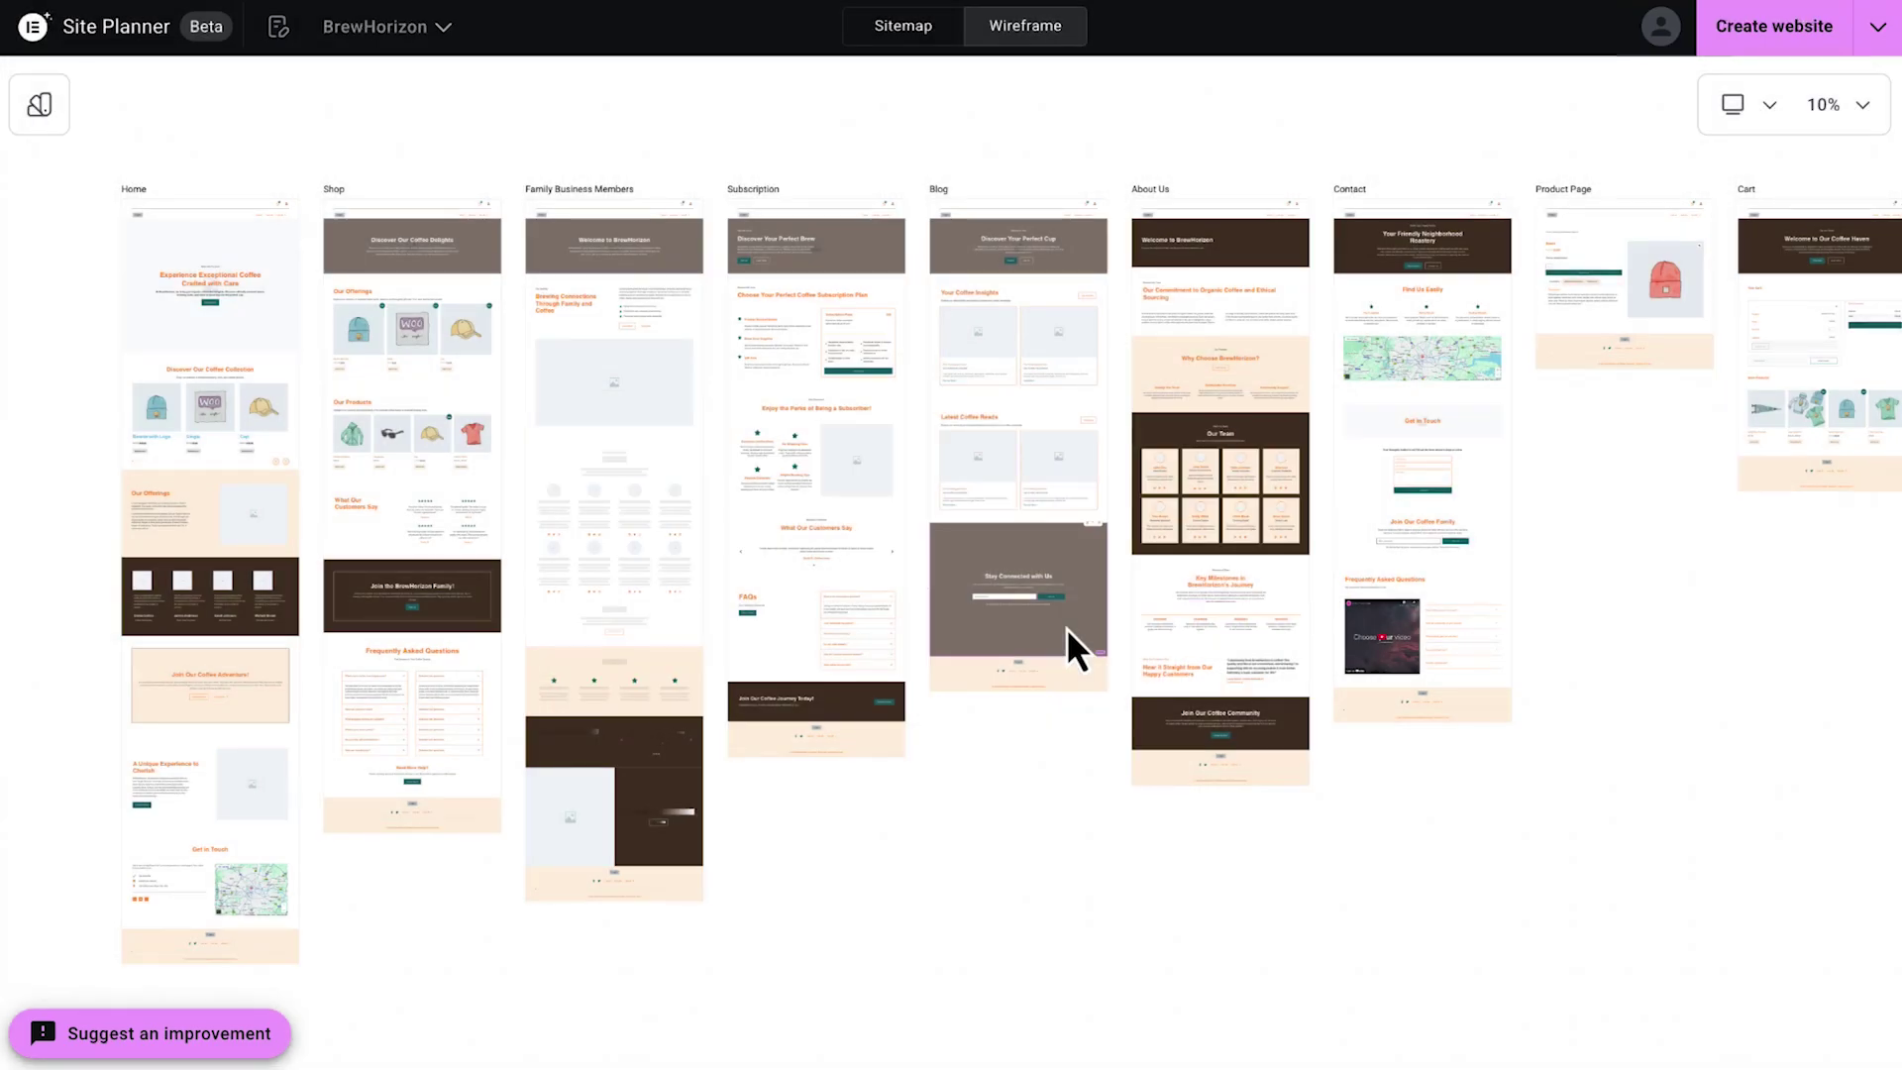